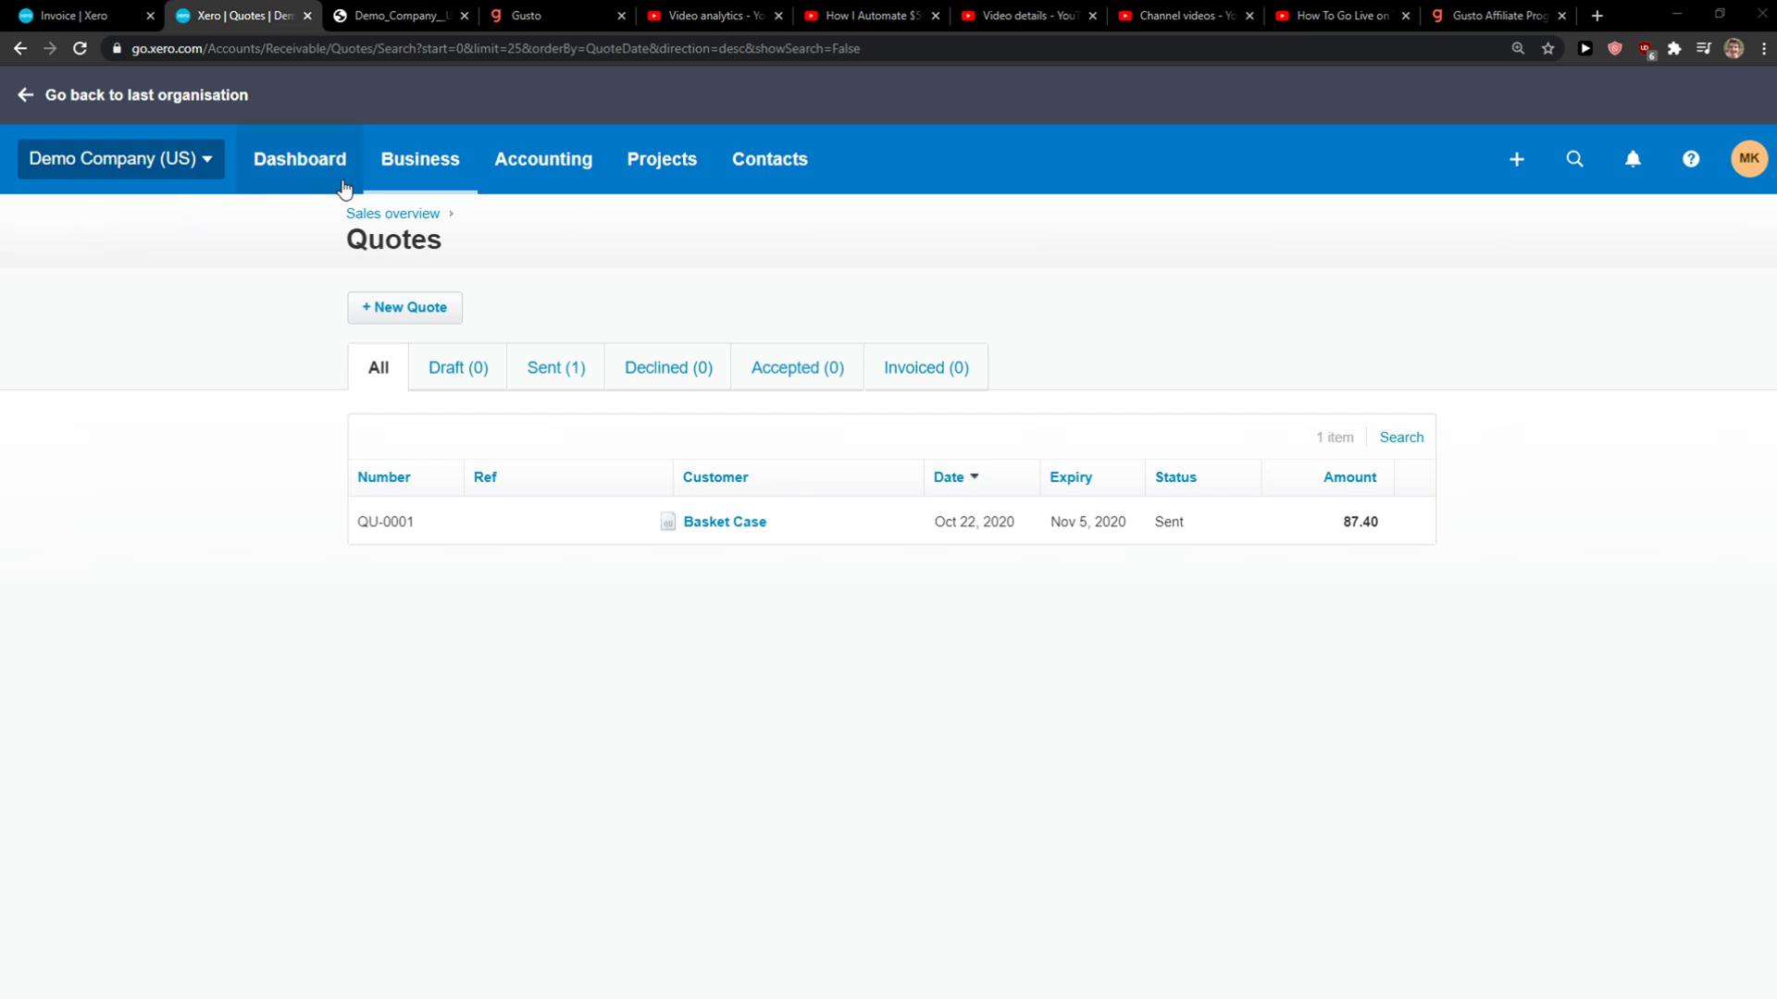
Step: Go to Business > Products and services to view the inventory list
click(439, 182)
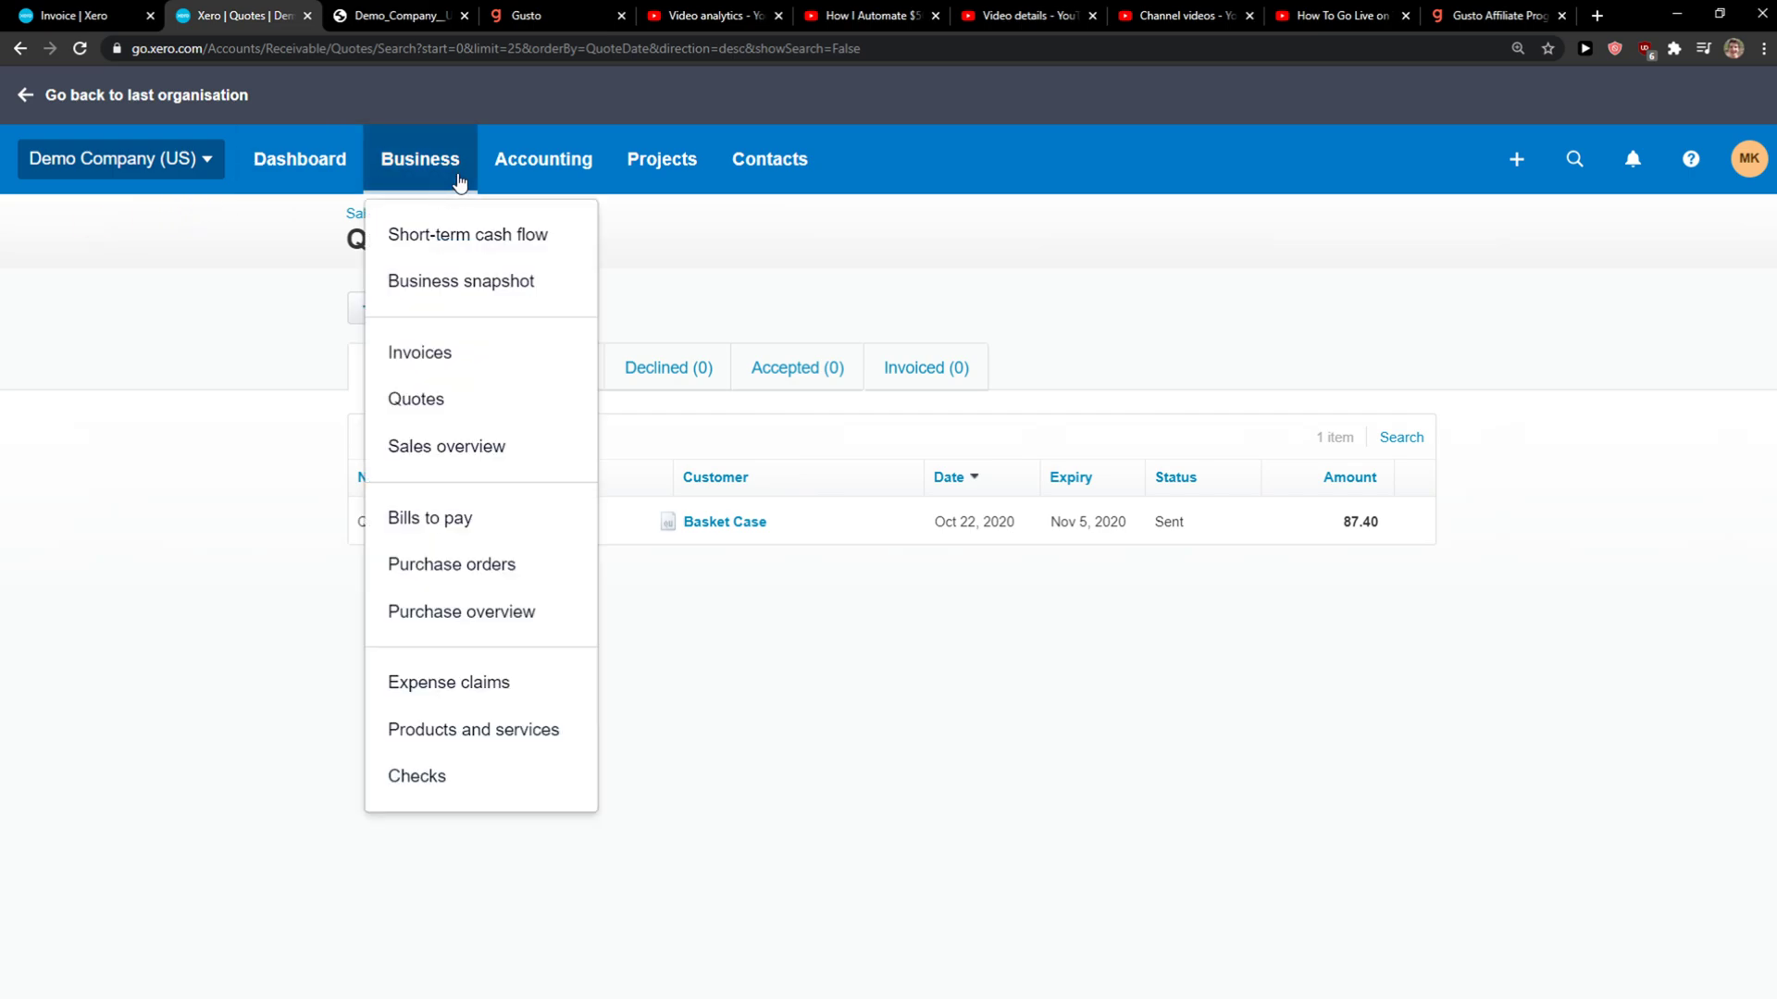
click(480, 747)
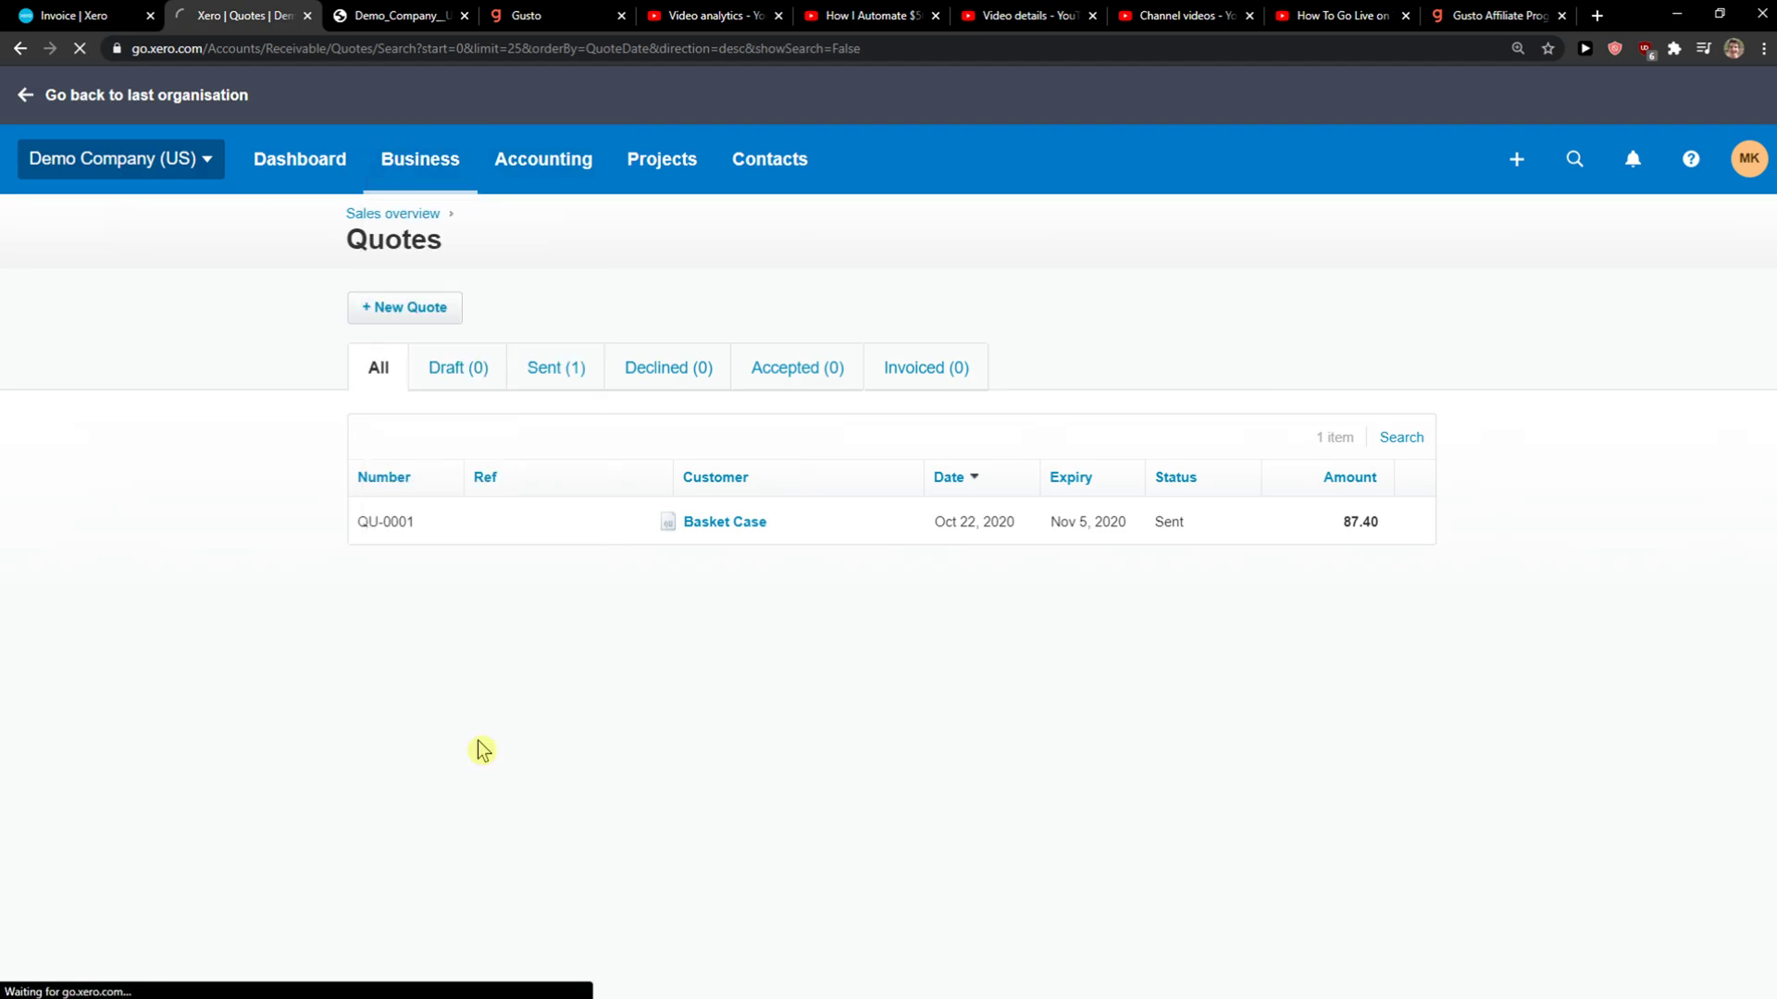
scroll(416, 655, down, 2)
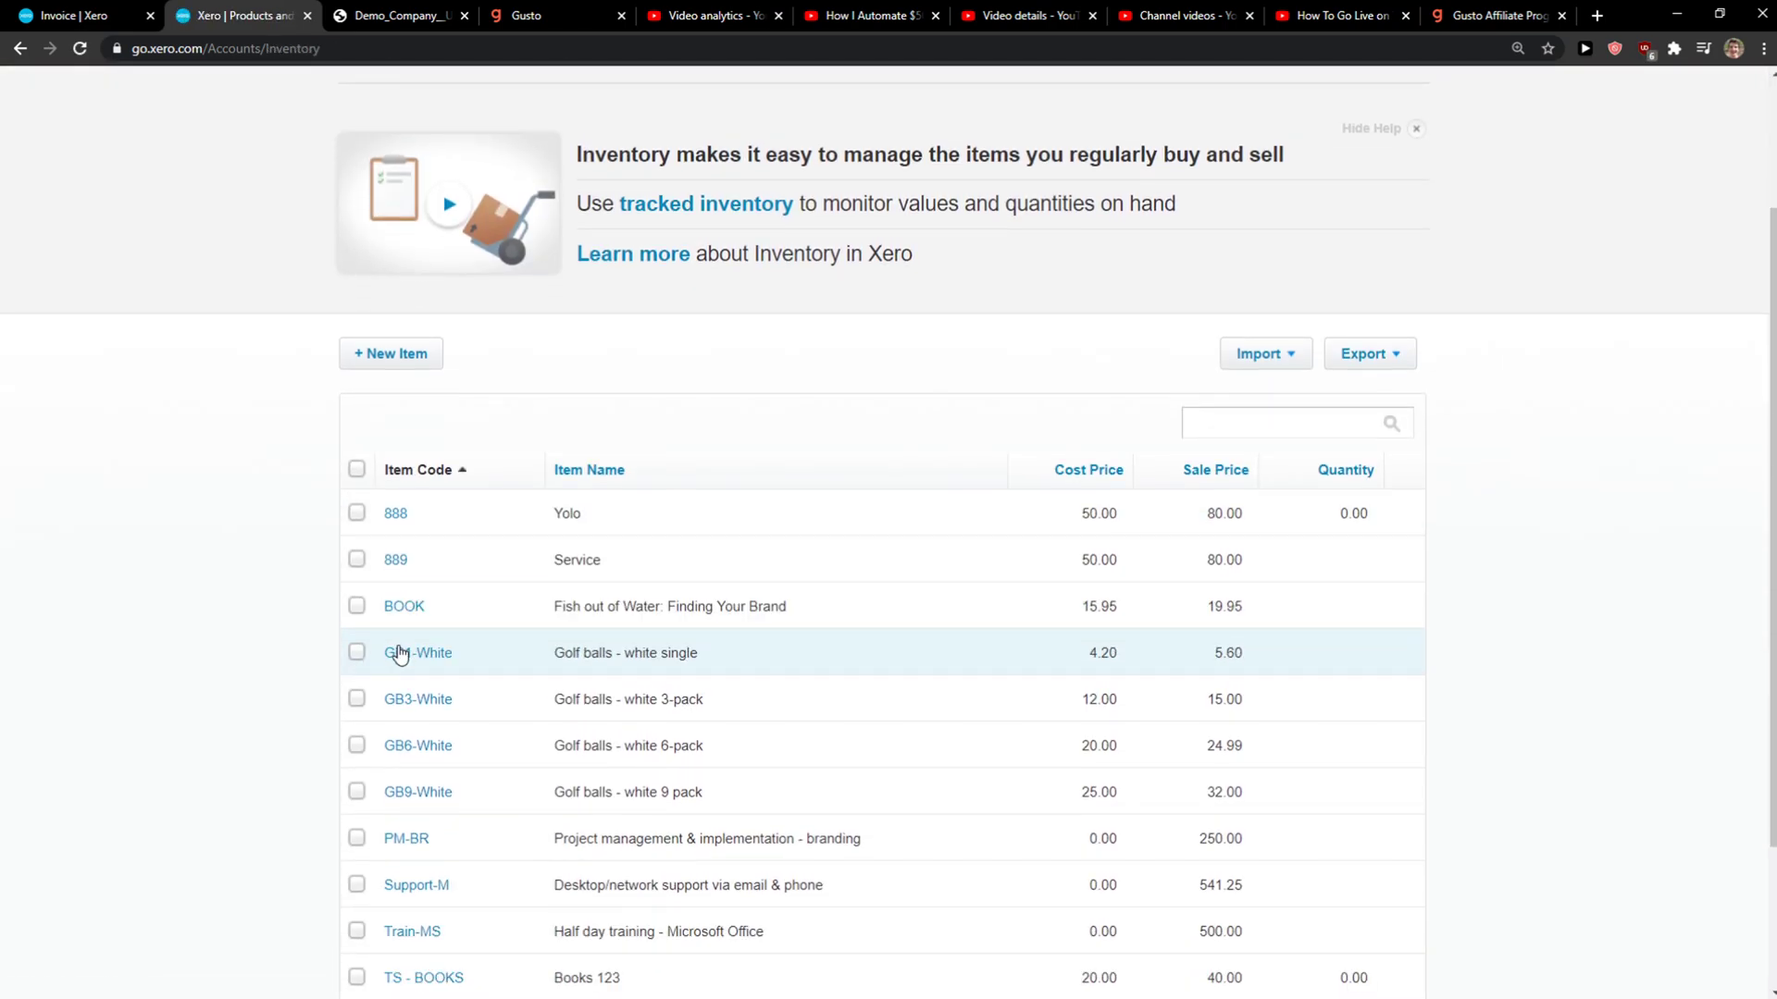
scroll(367, 667, down, 1)
scroll(356, 677, down, 1)
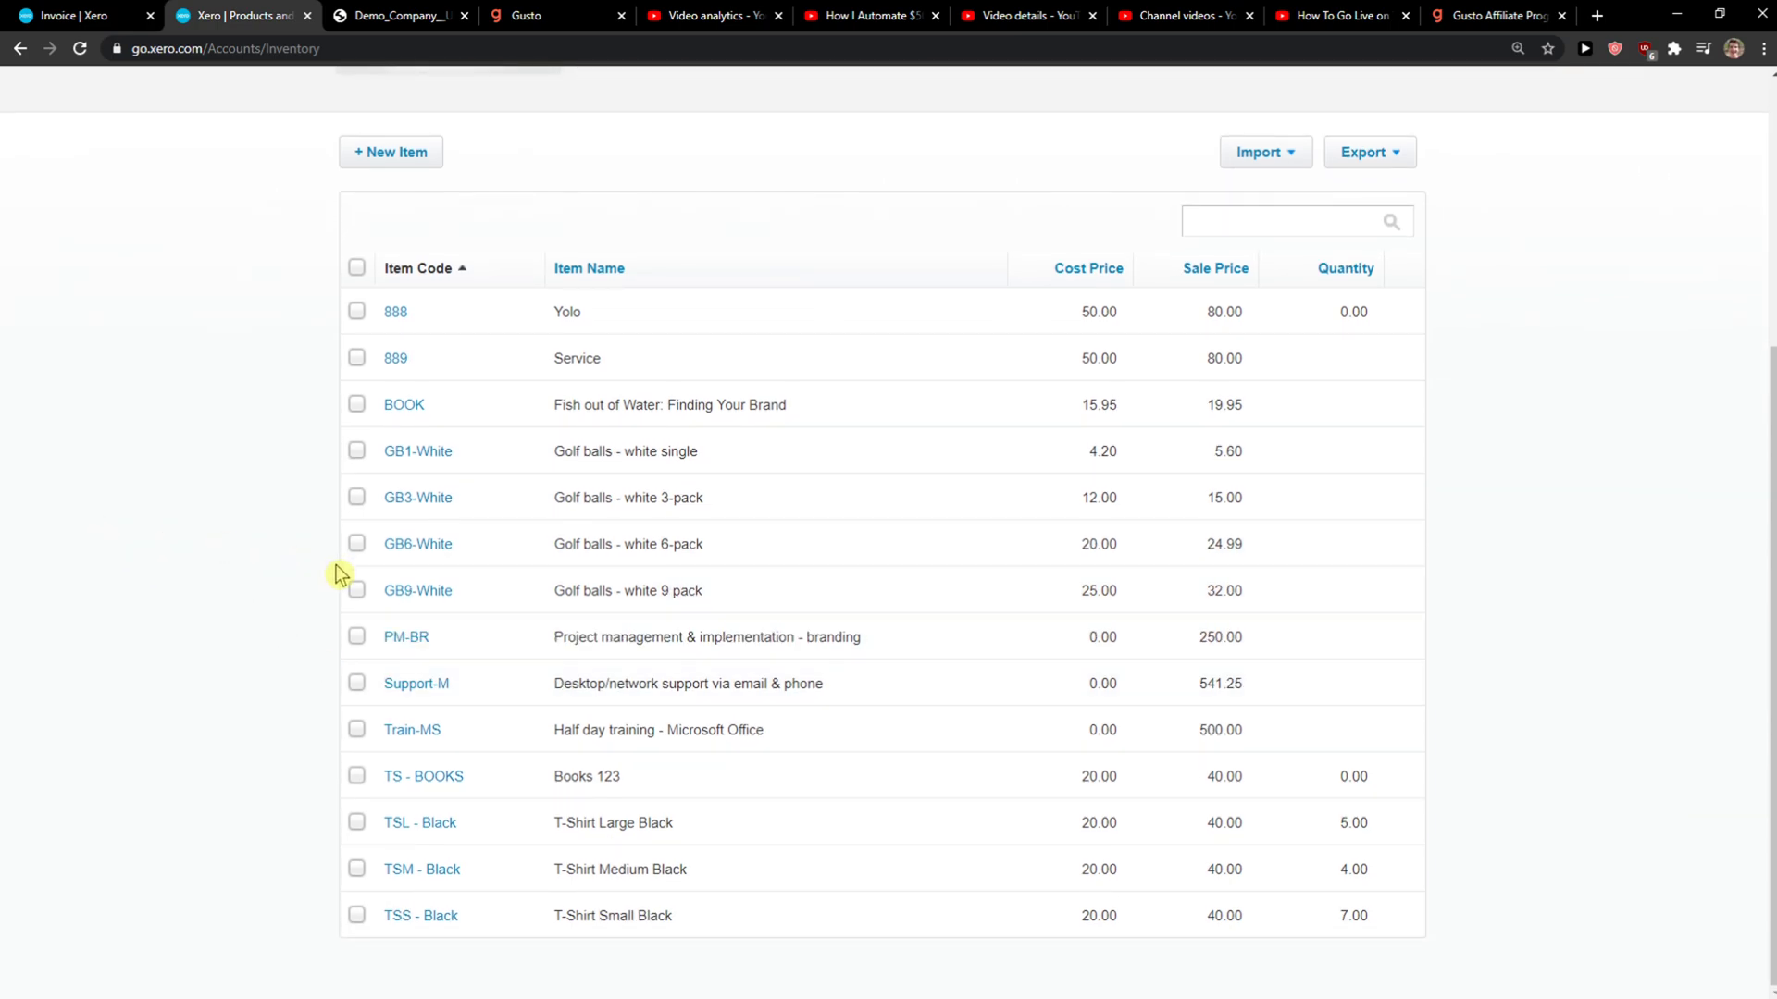
scroll(319, 816, up, 2)
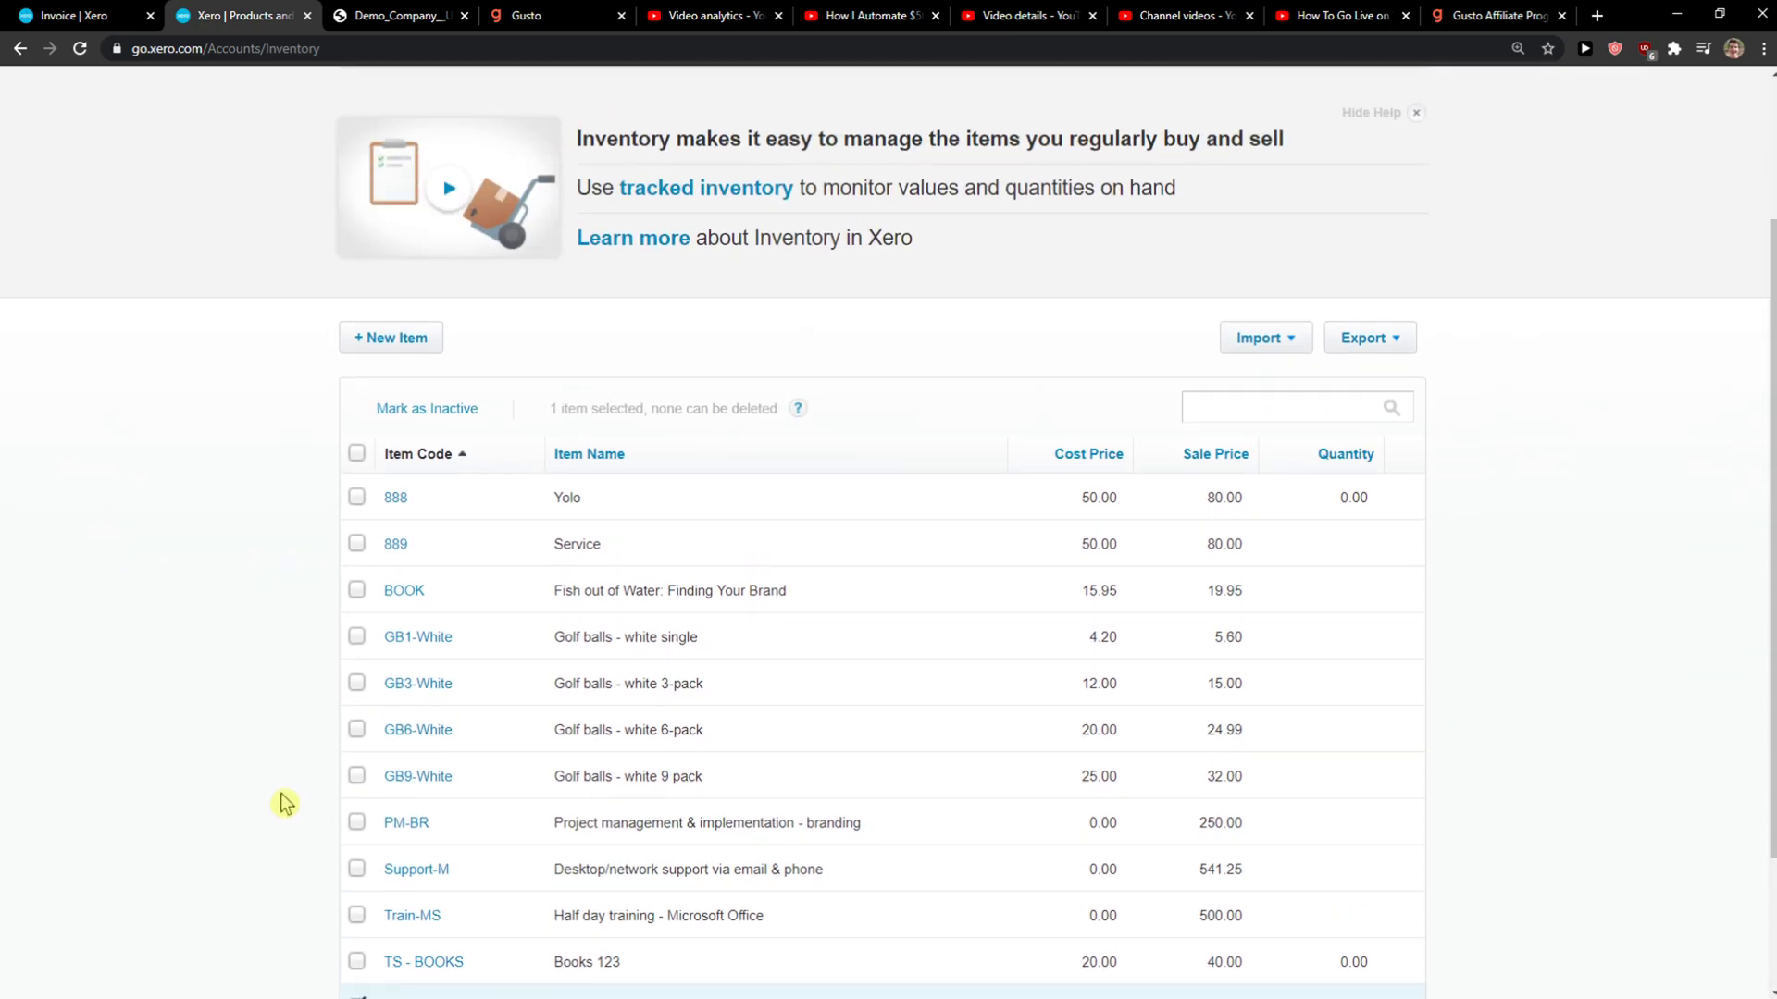
scroll(282, 804, down, 2)
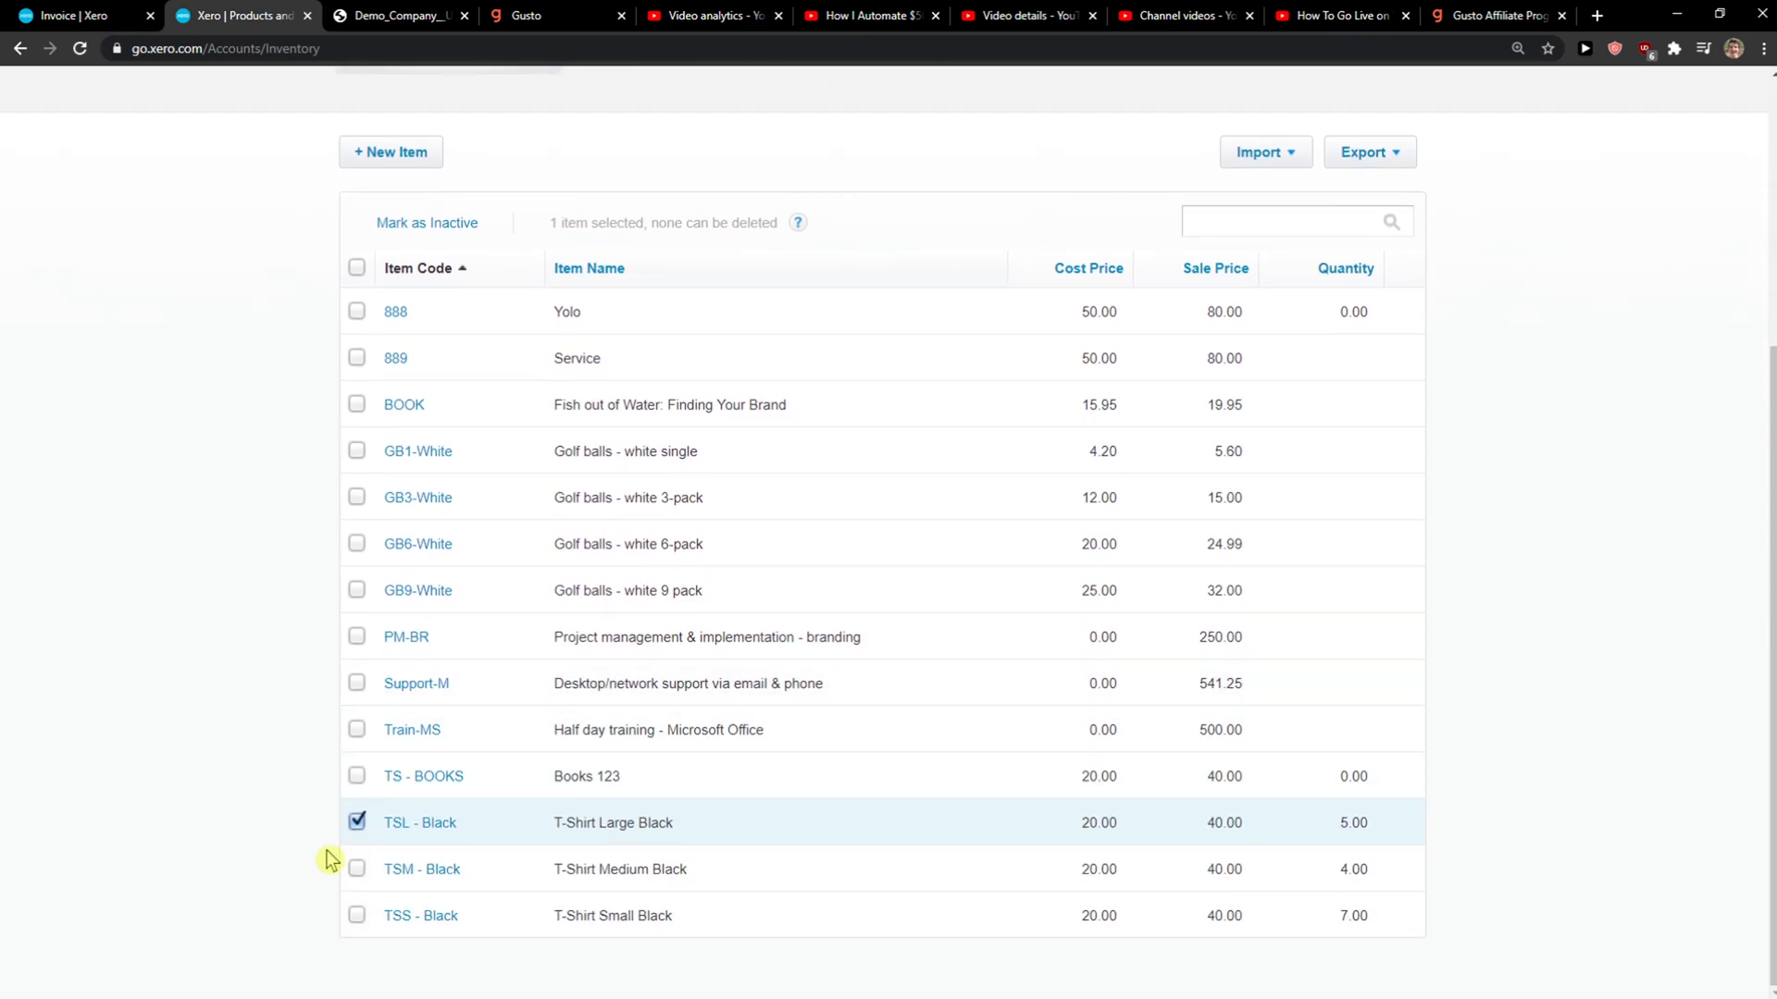
Step: Open the T-Shirt Large Black (TSL - Black) item page and view its Options actions
click(357, 824)
click(420, 824)
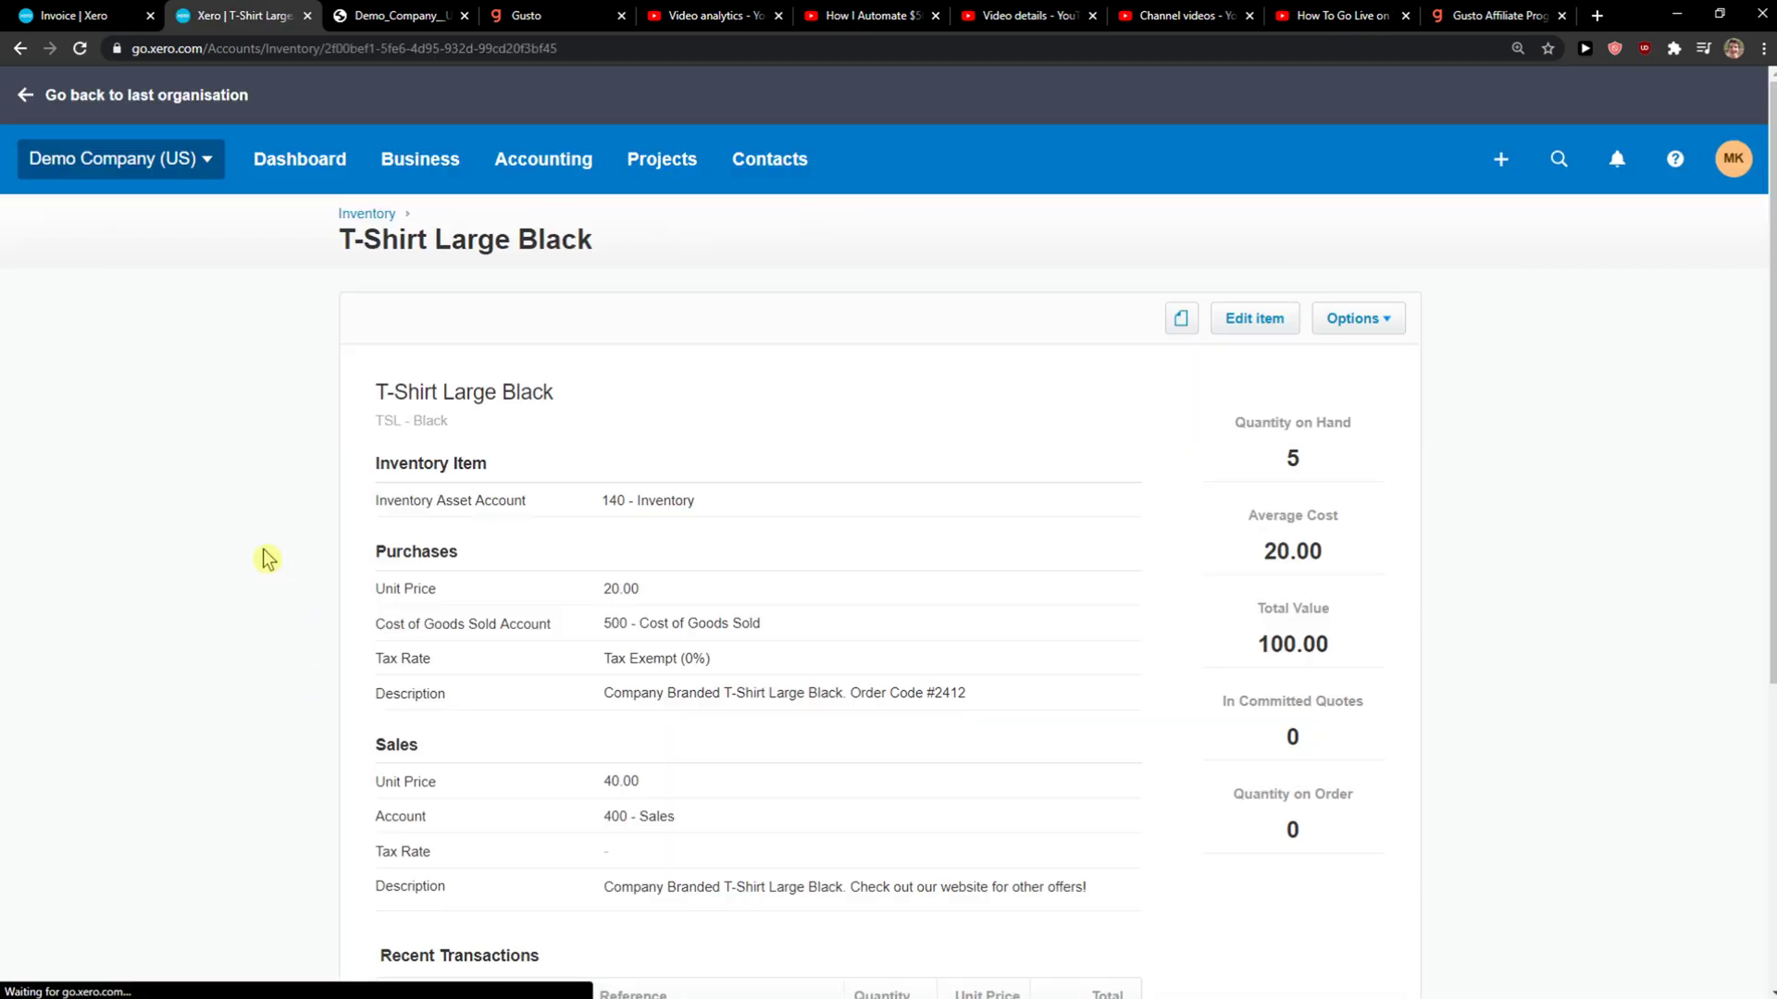
scroll(1541, 625, down, 2)
scroll(1471, 621, down, 1)
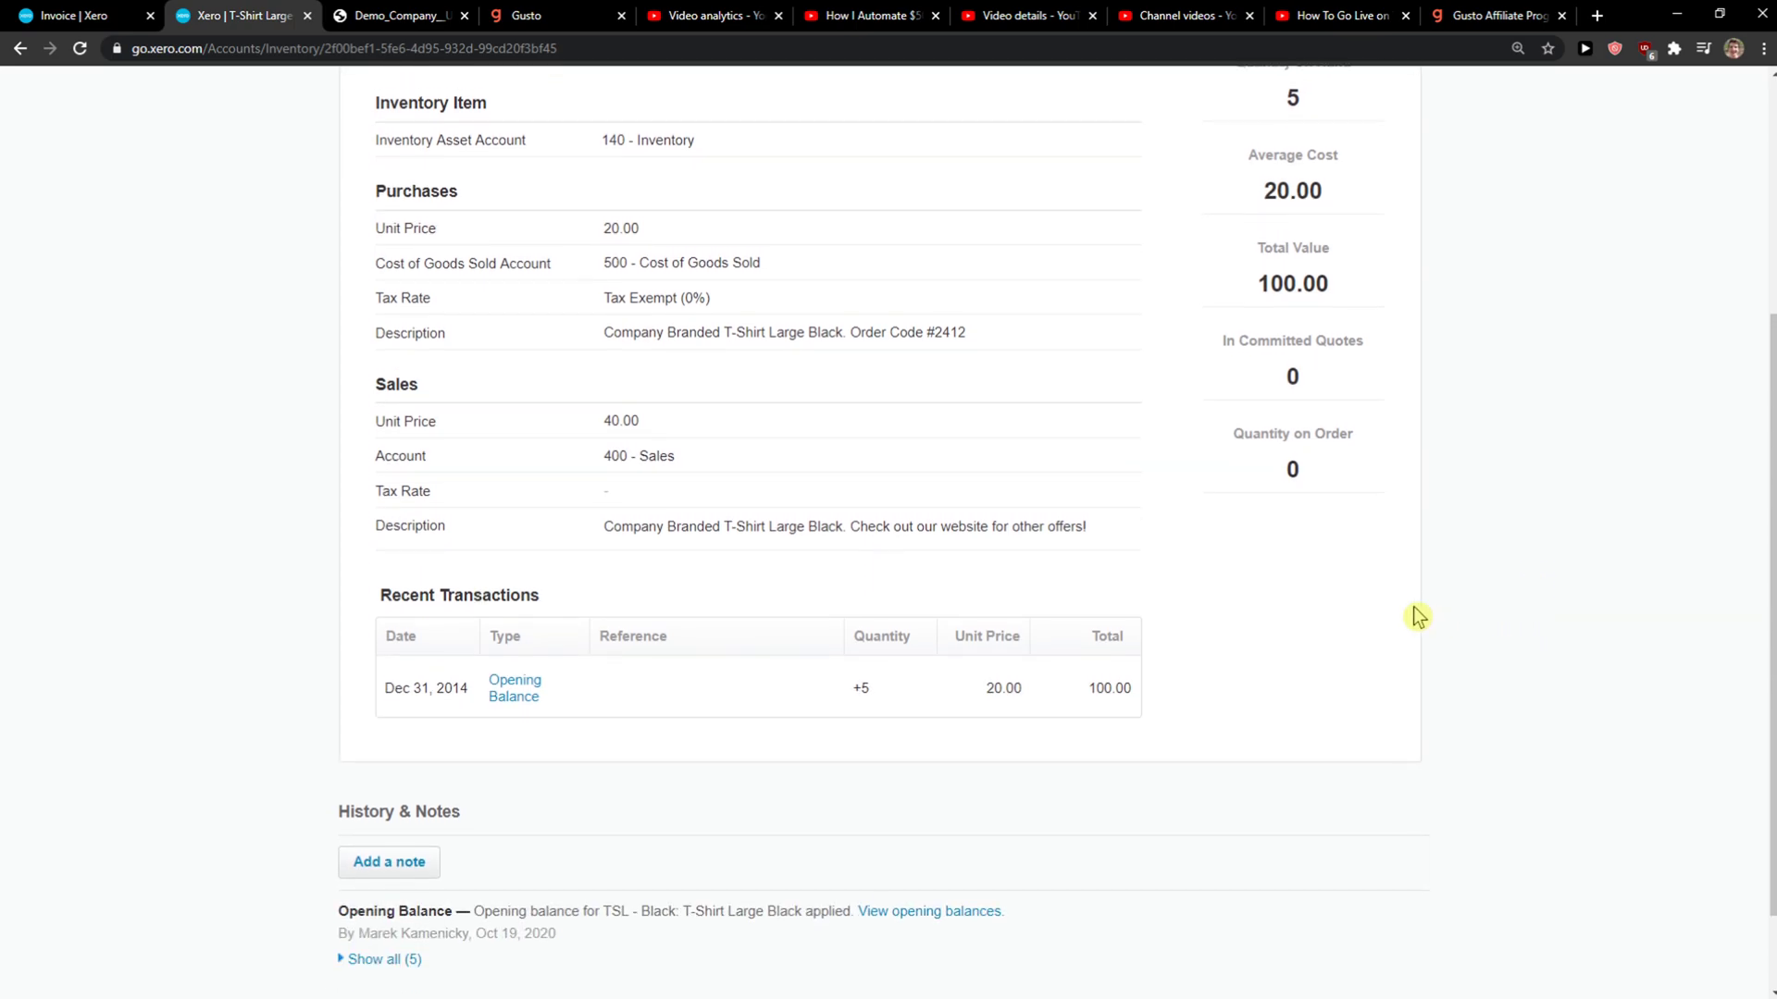
scroll(543, 880, up, 1)
scroll(972, 625, up, 2)
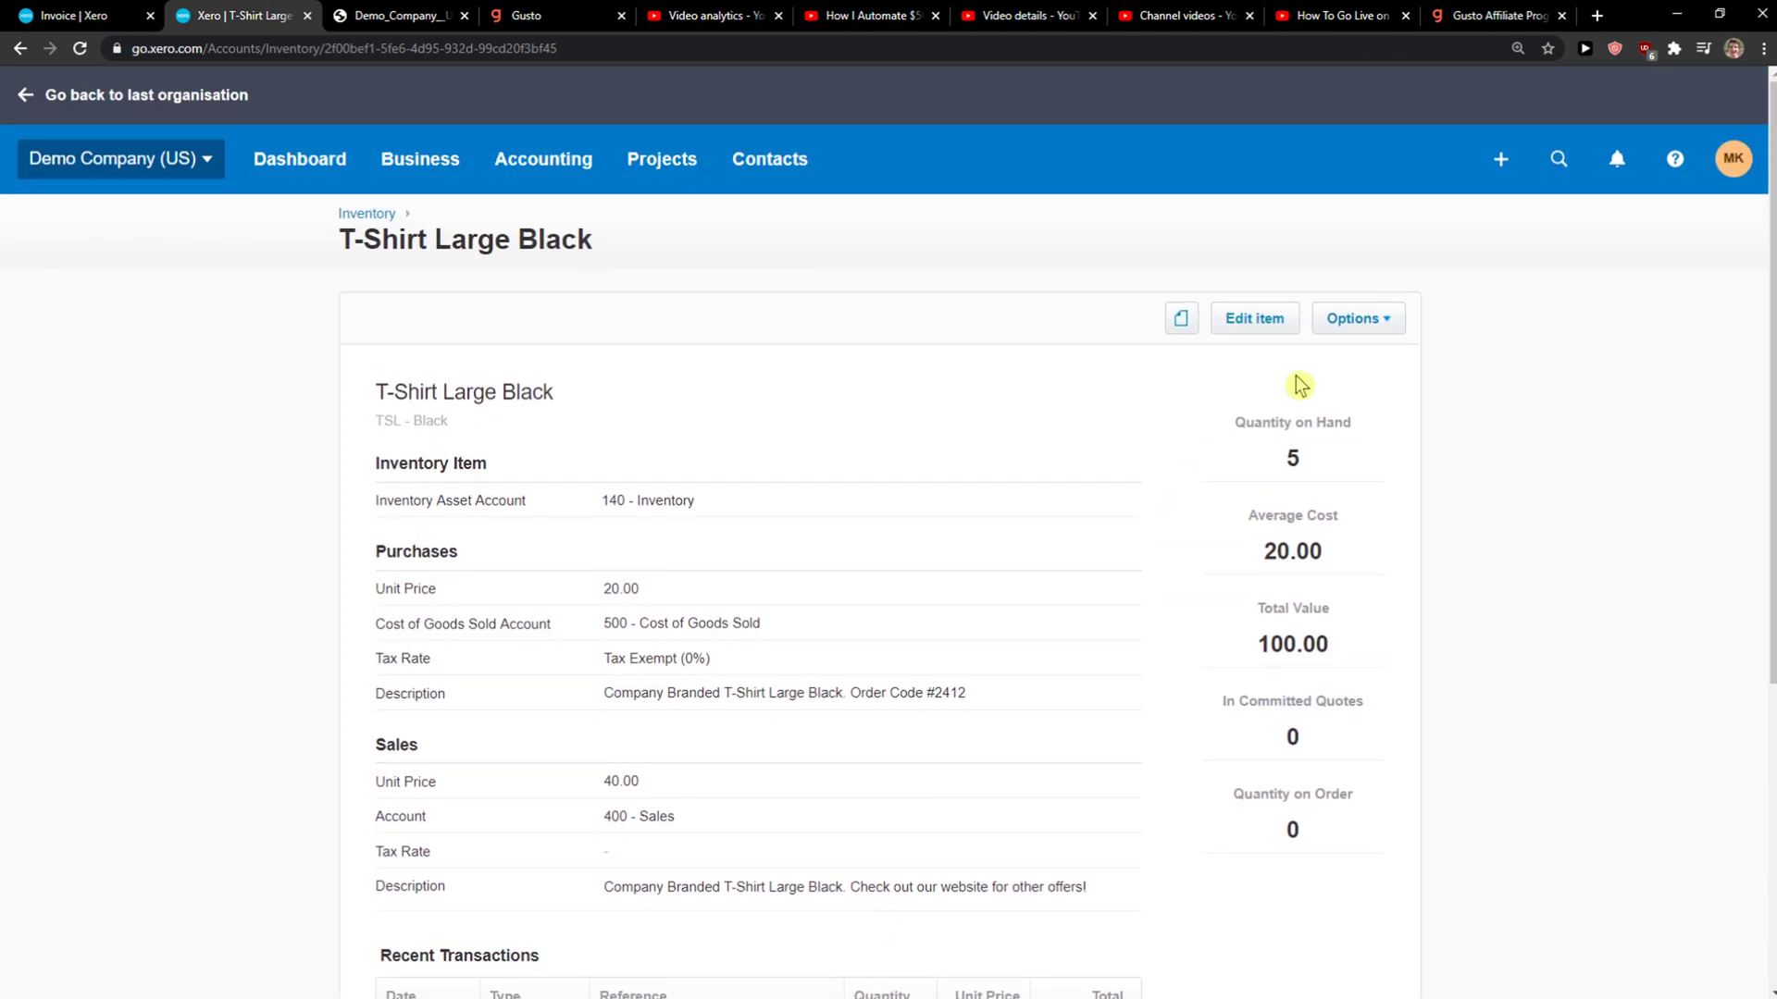
click(1332, 323)
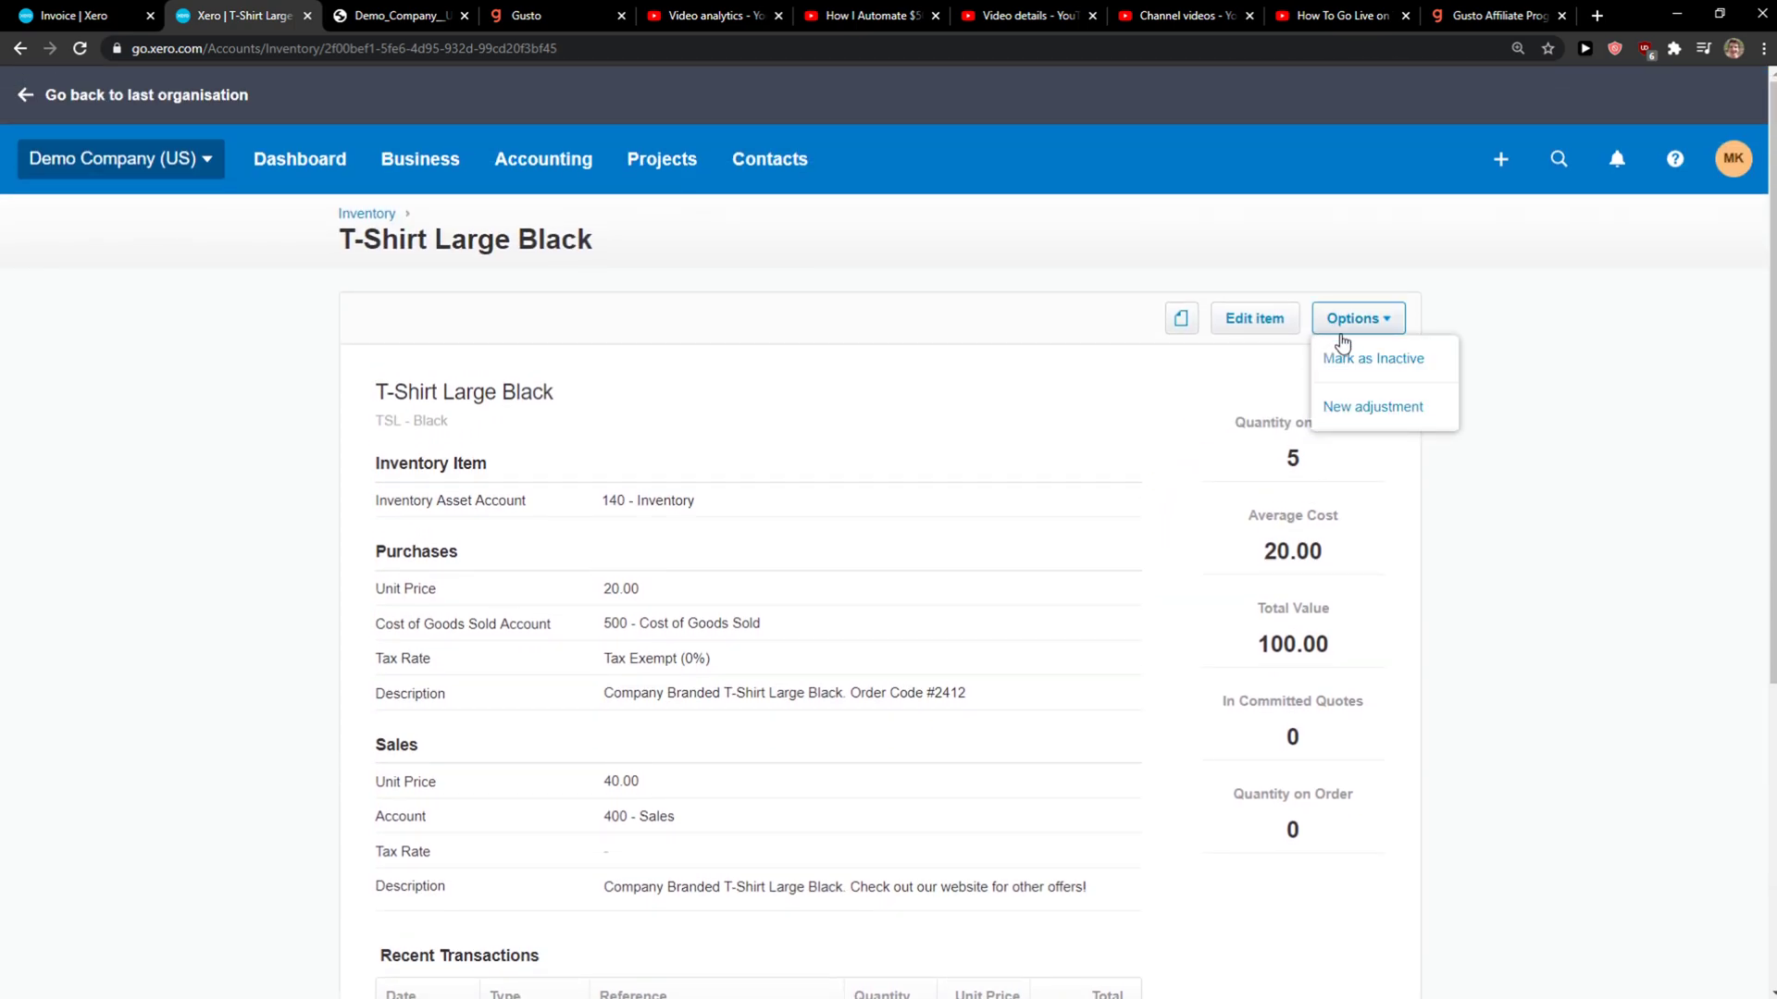
click(1254, 318)
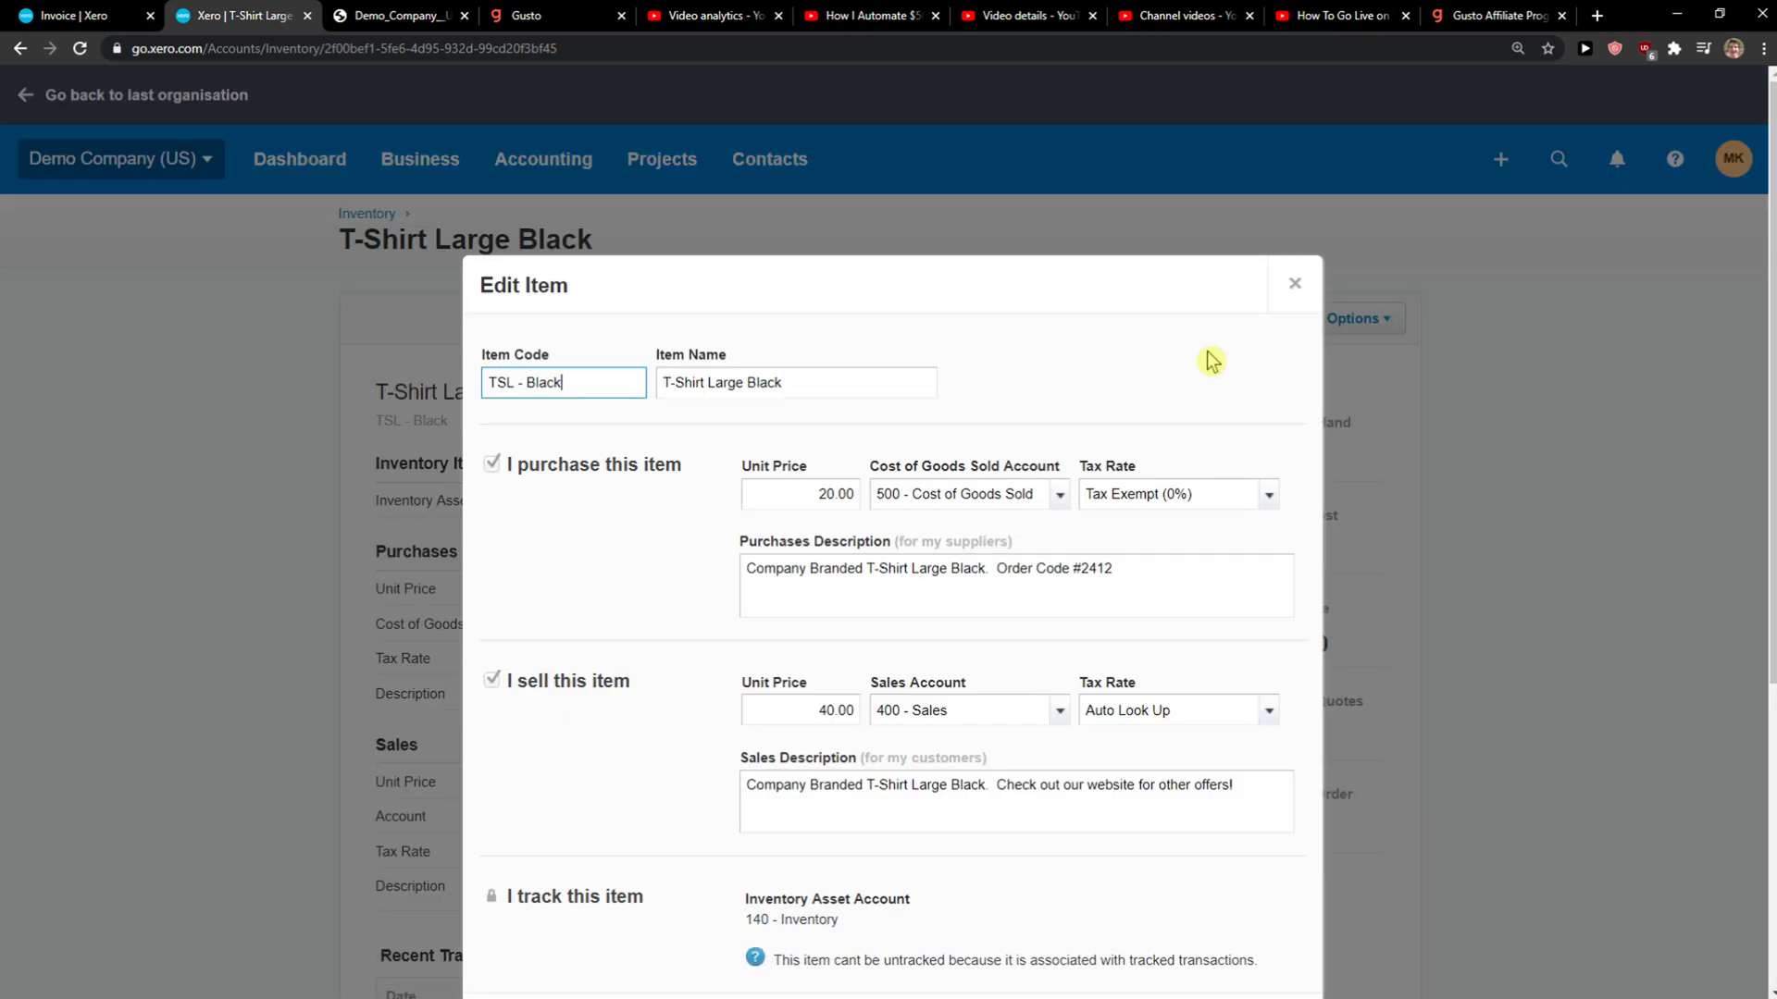
scroll(507, 687, down, 2)
scroll(555, 677, up, 2)
scroll(860, 709, down, 1)
click(1294, 194)
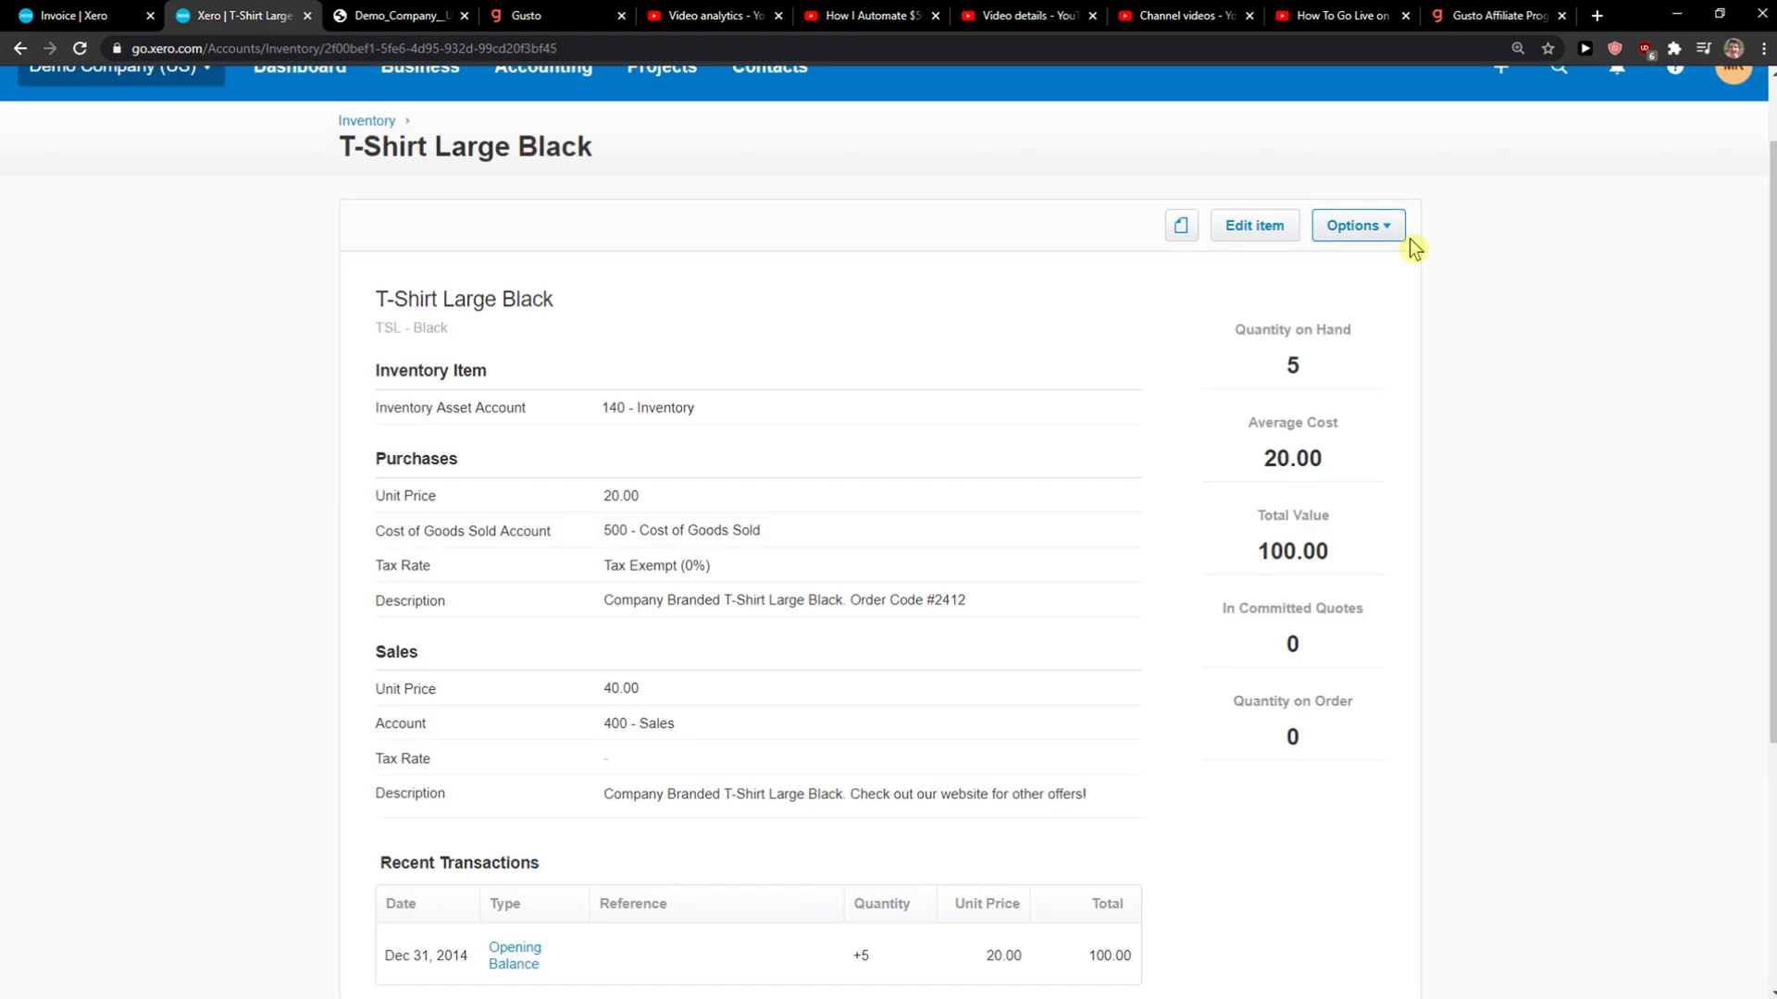
click(1371, 237)
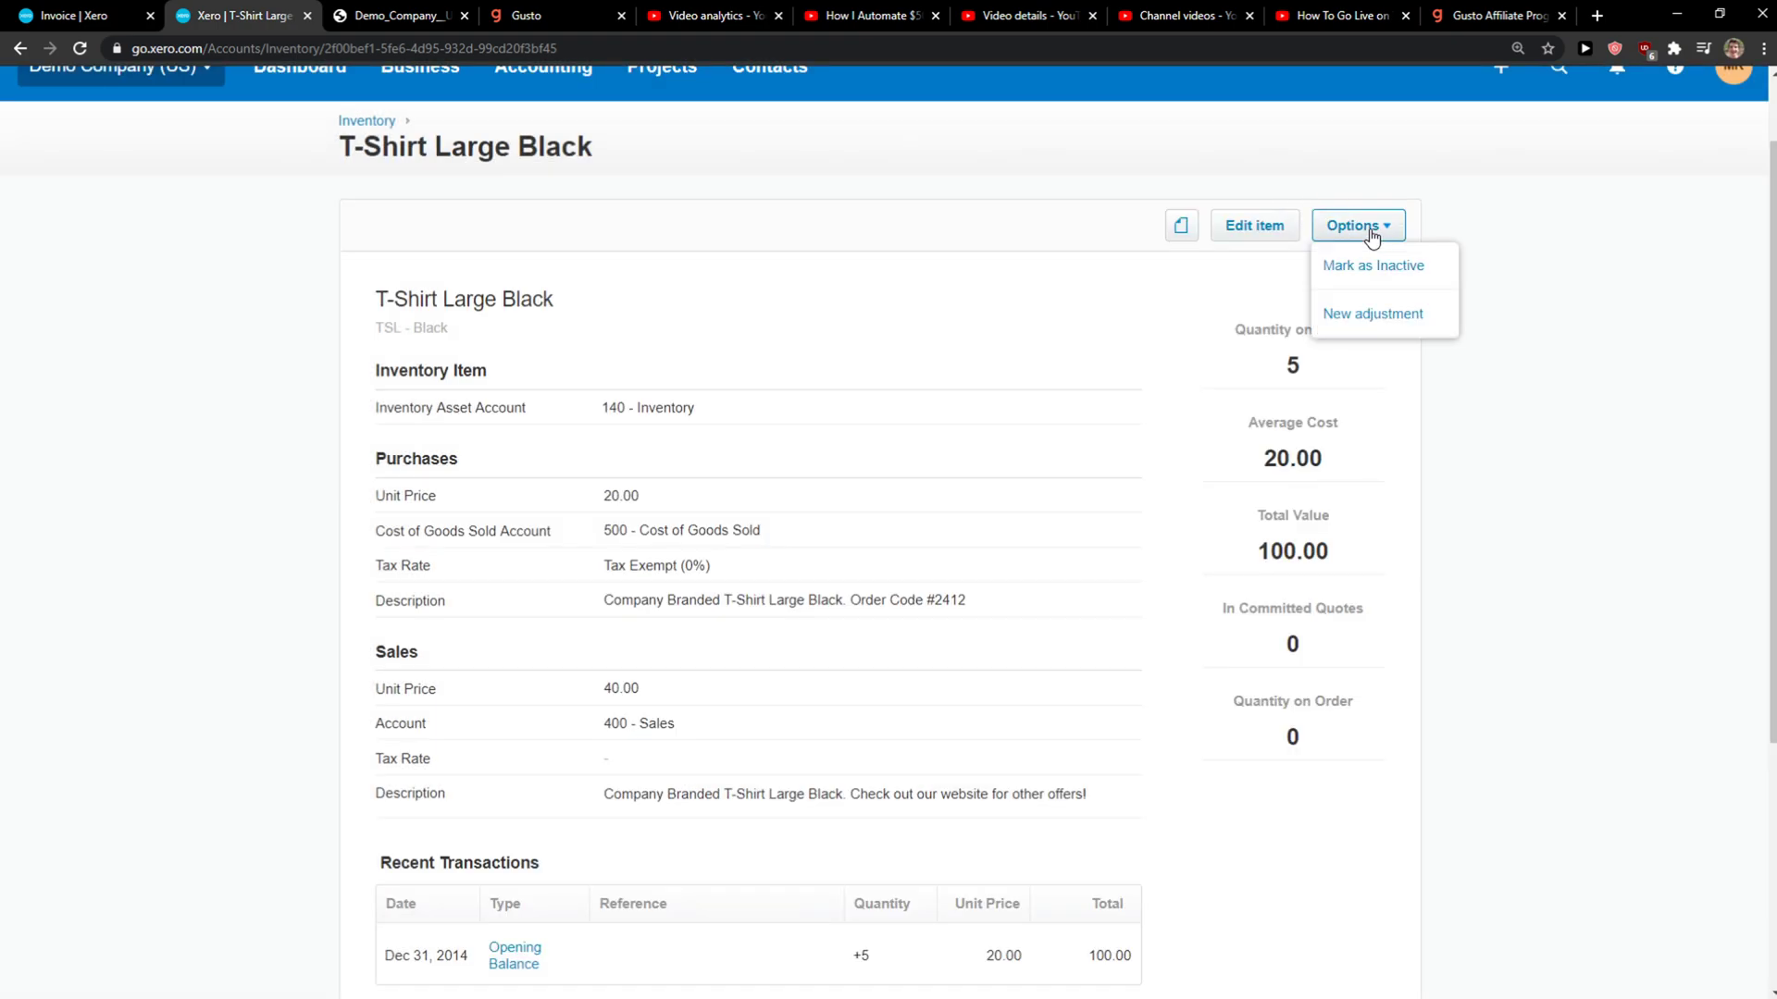
Step: Start a new stock adjustment for the item with type Increase quantity
click(1351, 314)
click(792, 403)
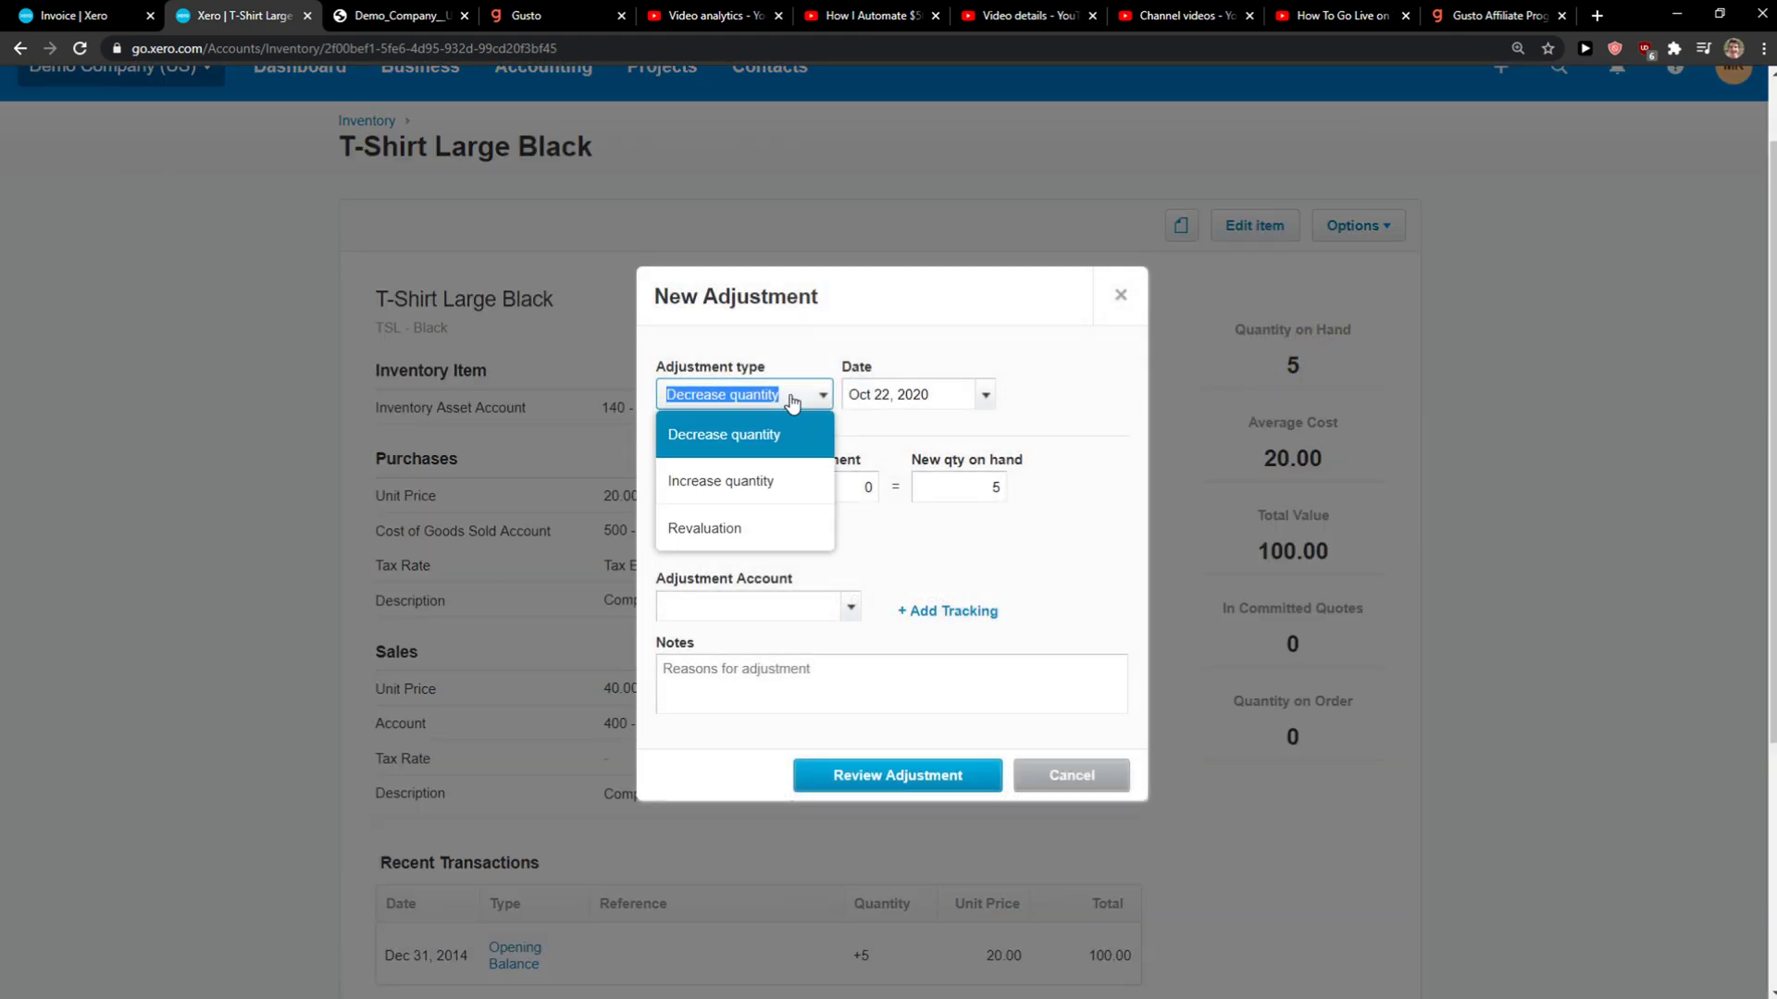
click(737, 480)
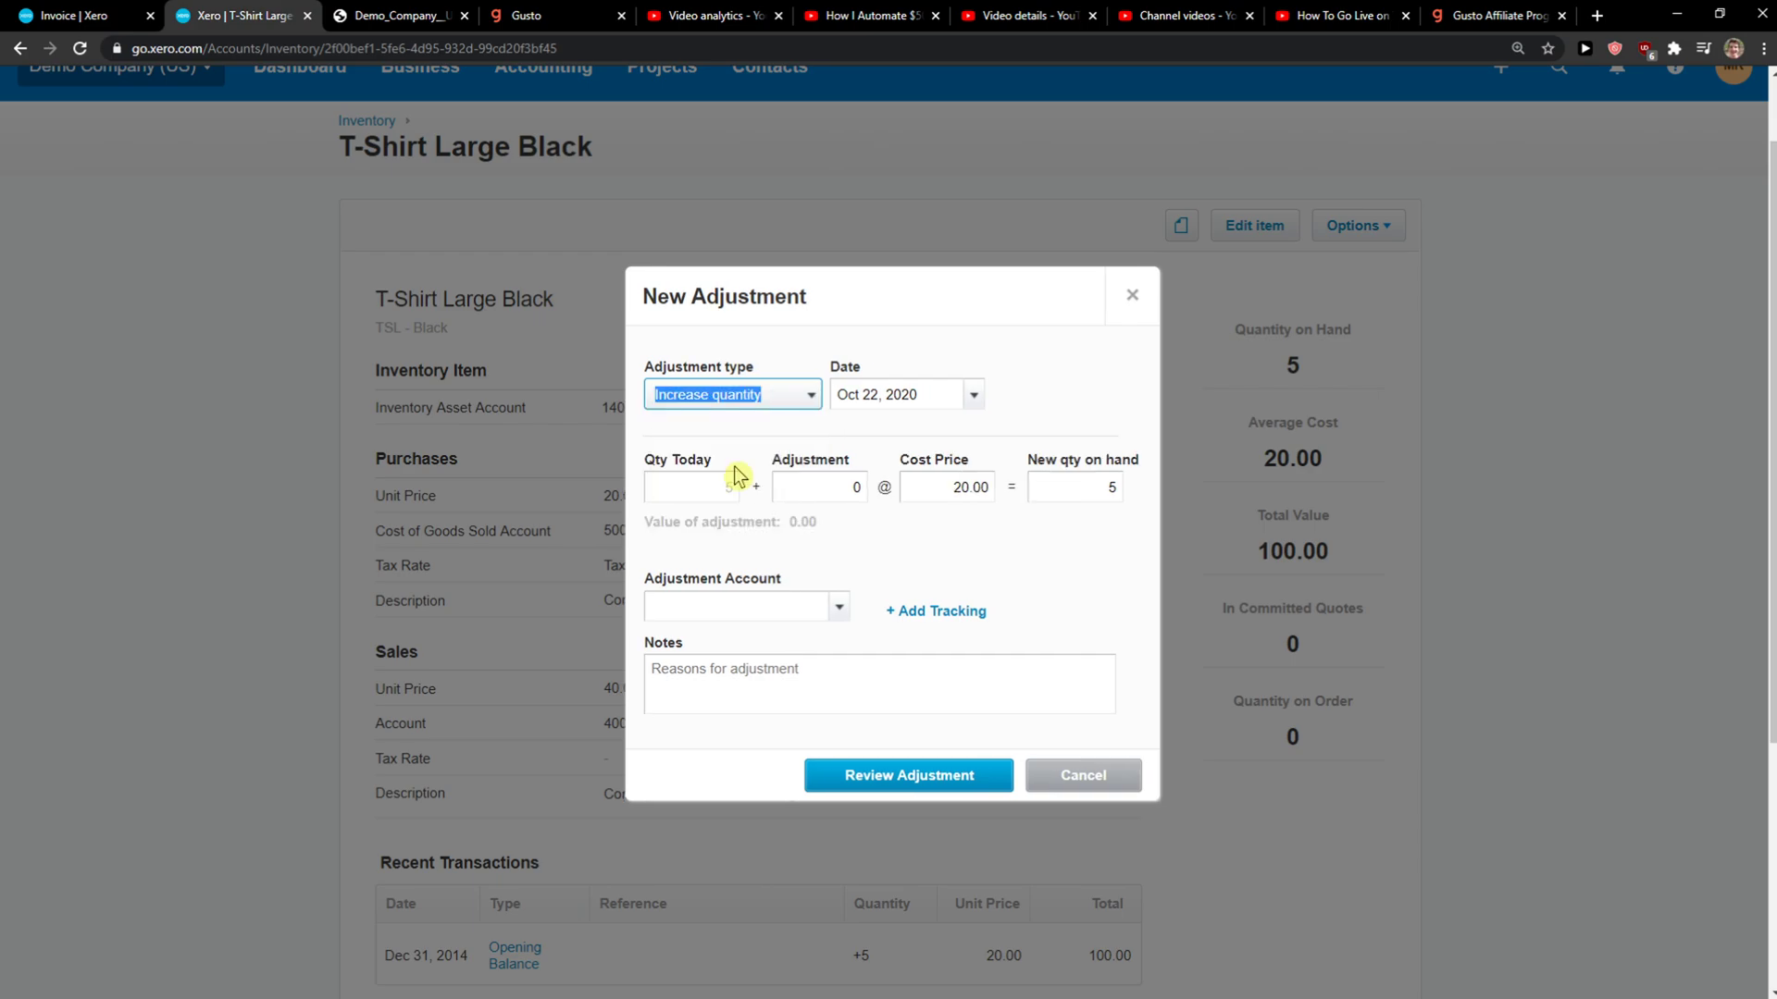
click(704, 485)
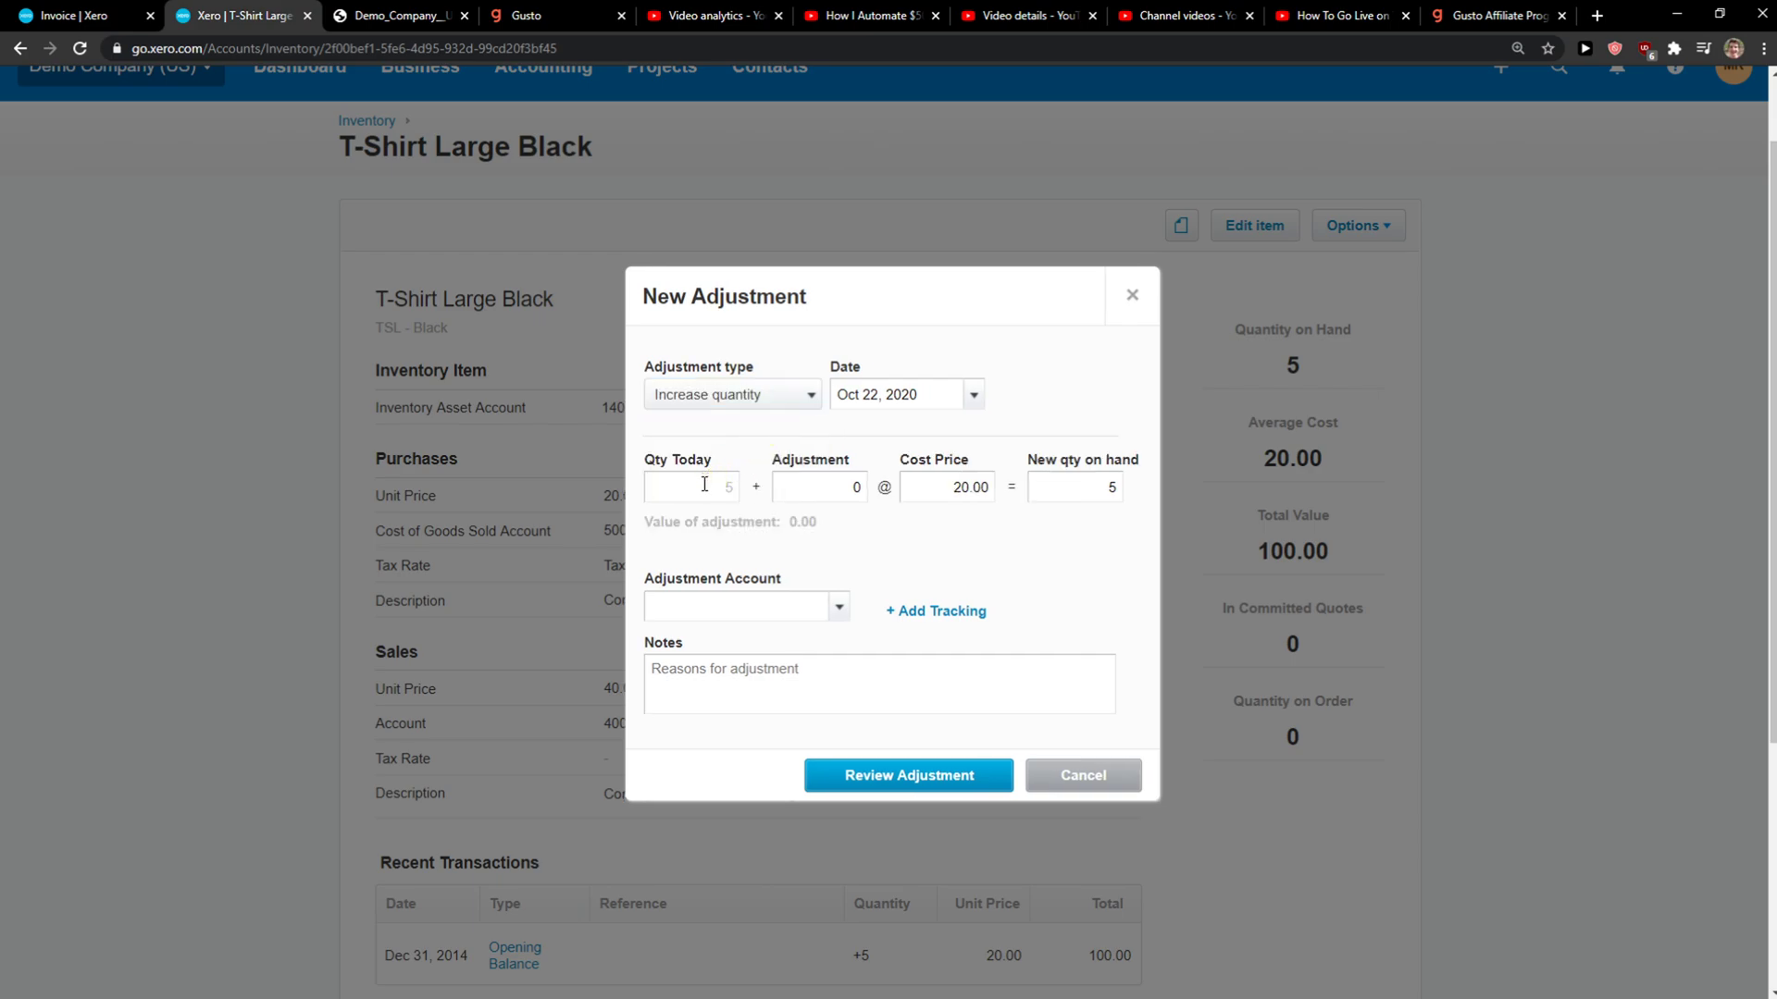
Step: Enter an adjustment of 5 units, bringing the new quantity to 10
click(822, 483)
text(5)
click(903, 548)
click(1069, 491)
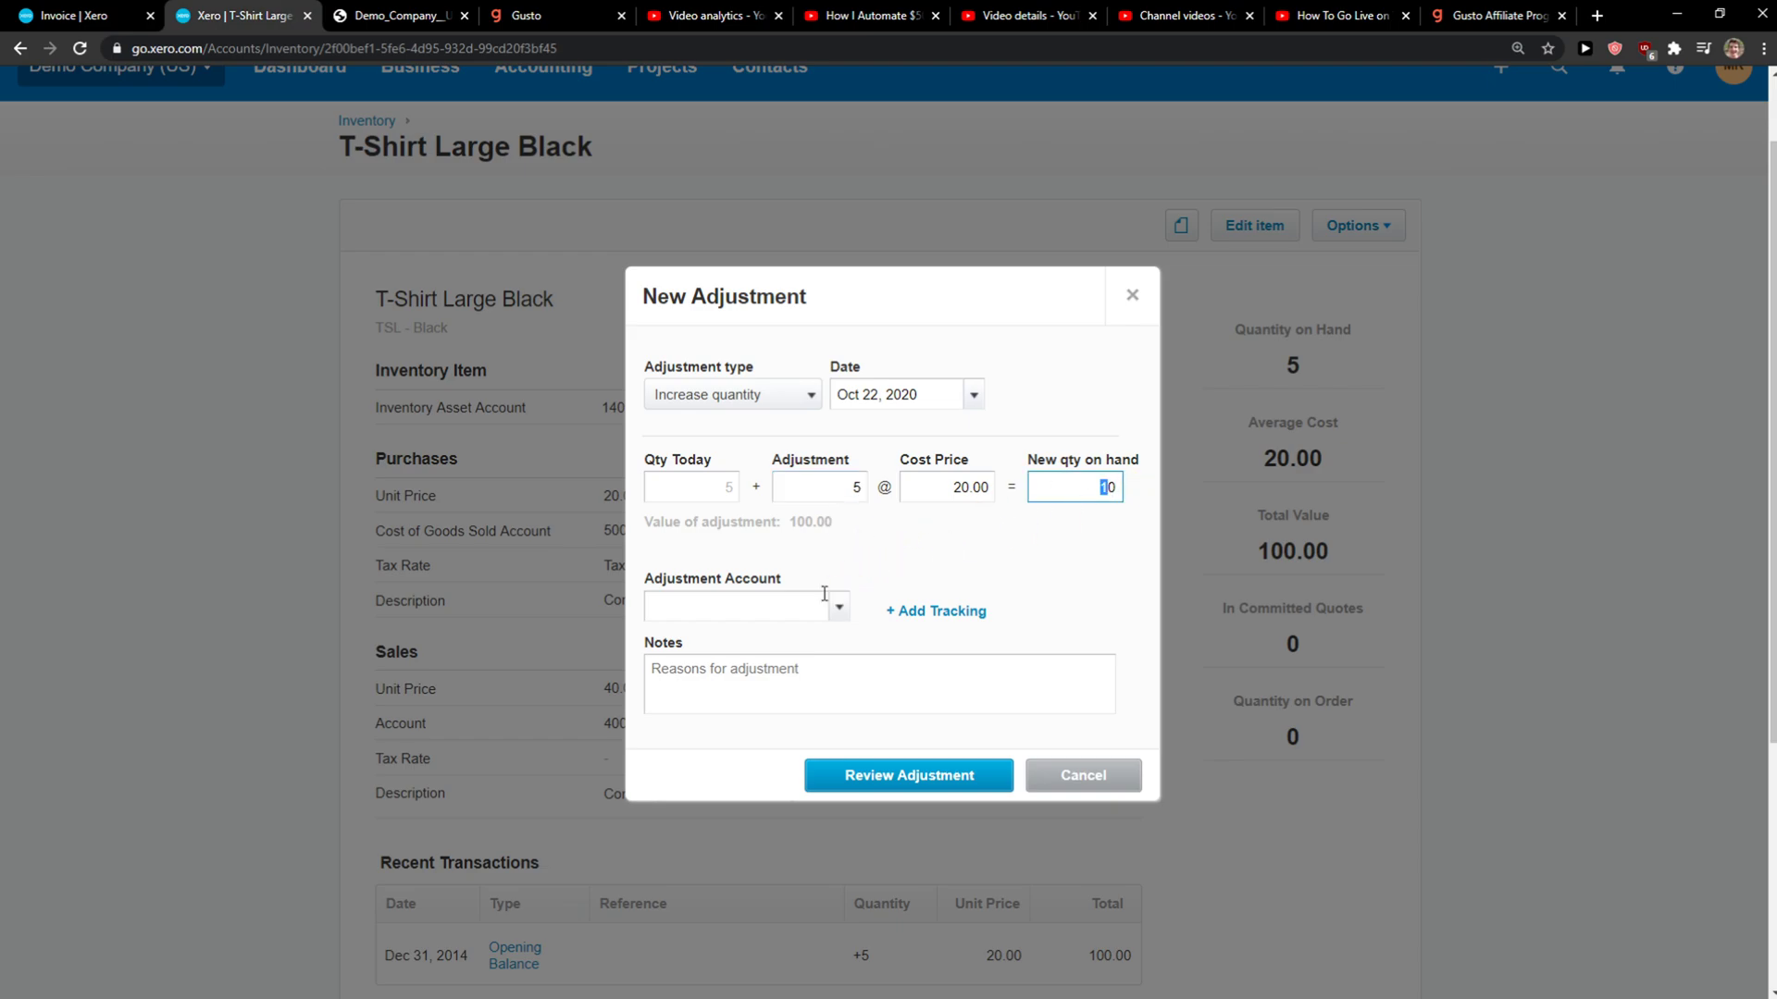
click(824, 600)
Step: Set the adjustment account to 160 - Computer Equipment and try reviewing the adjustment
click(854, 590)
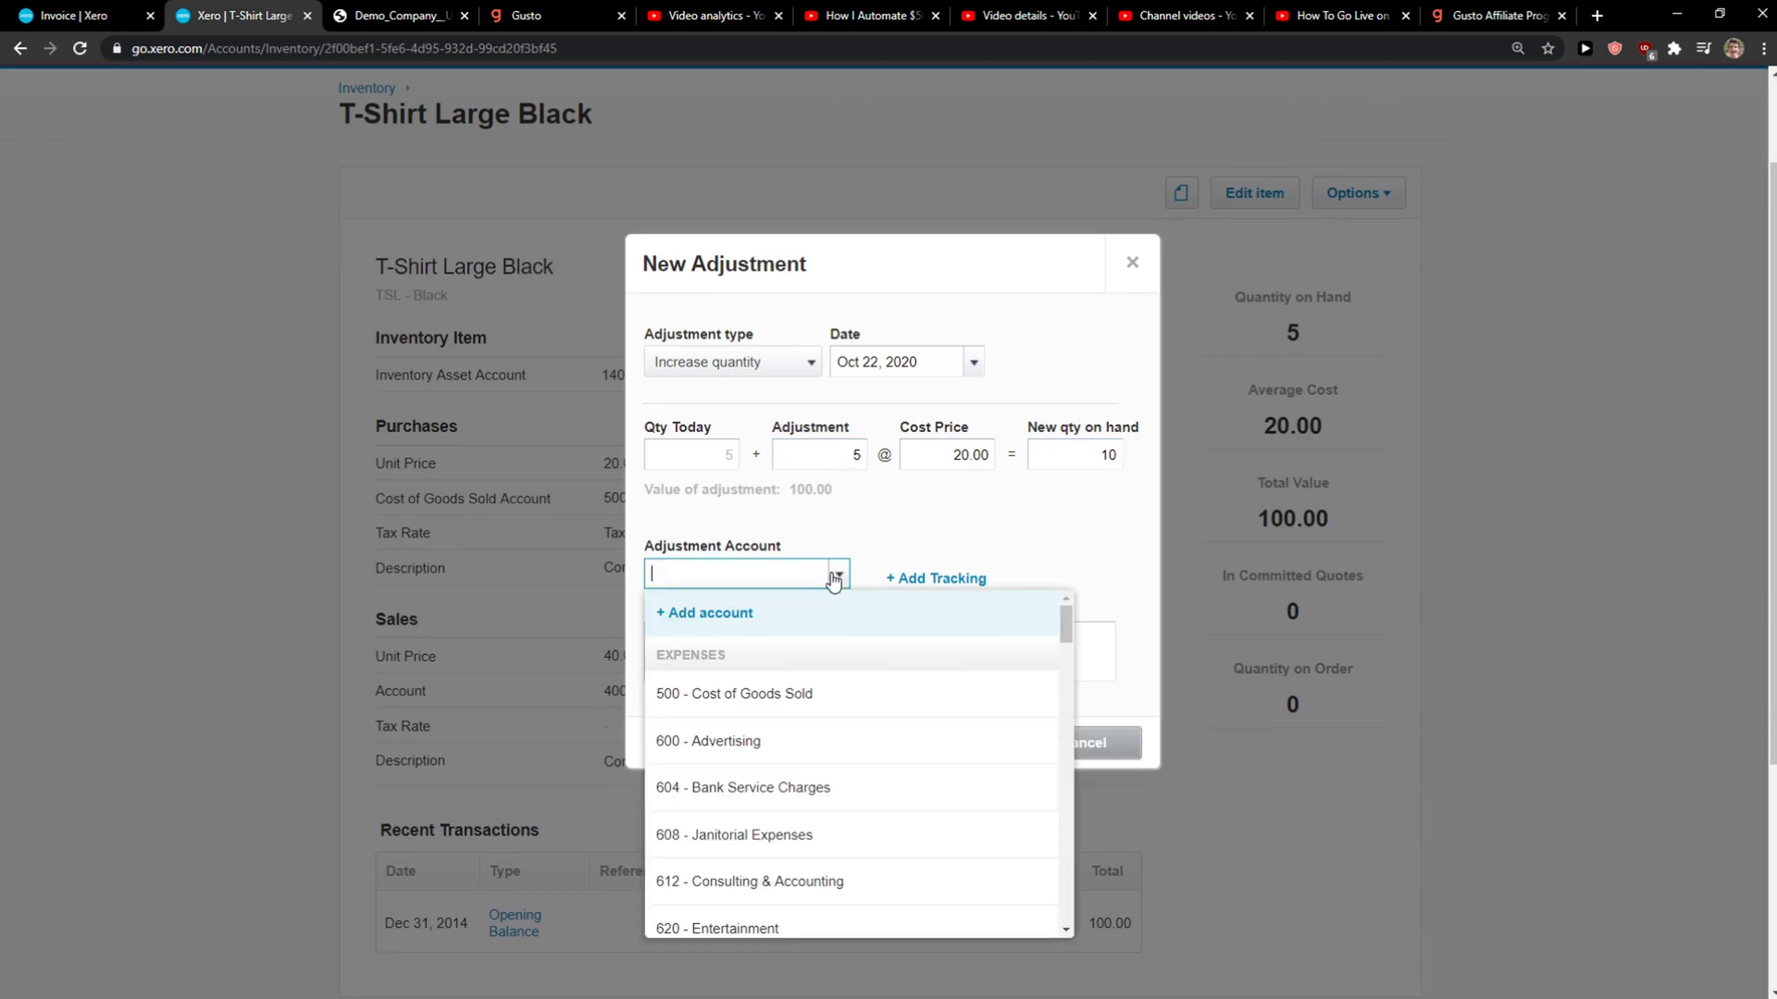
scroll(797, 723, down, 2)
scroll(801, 743, down, 3)
scroll(799, 743, down, 3)
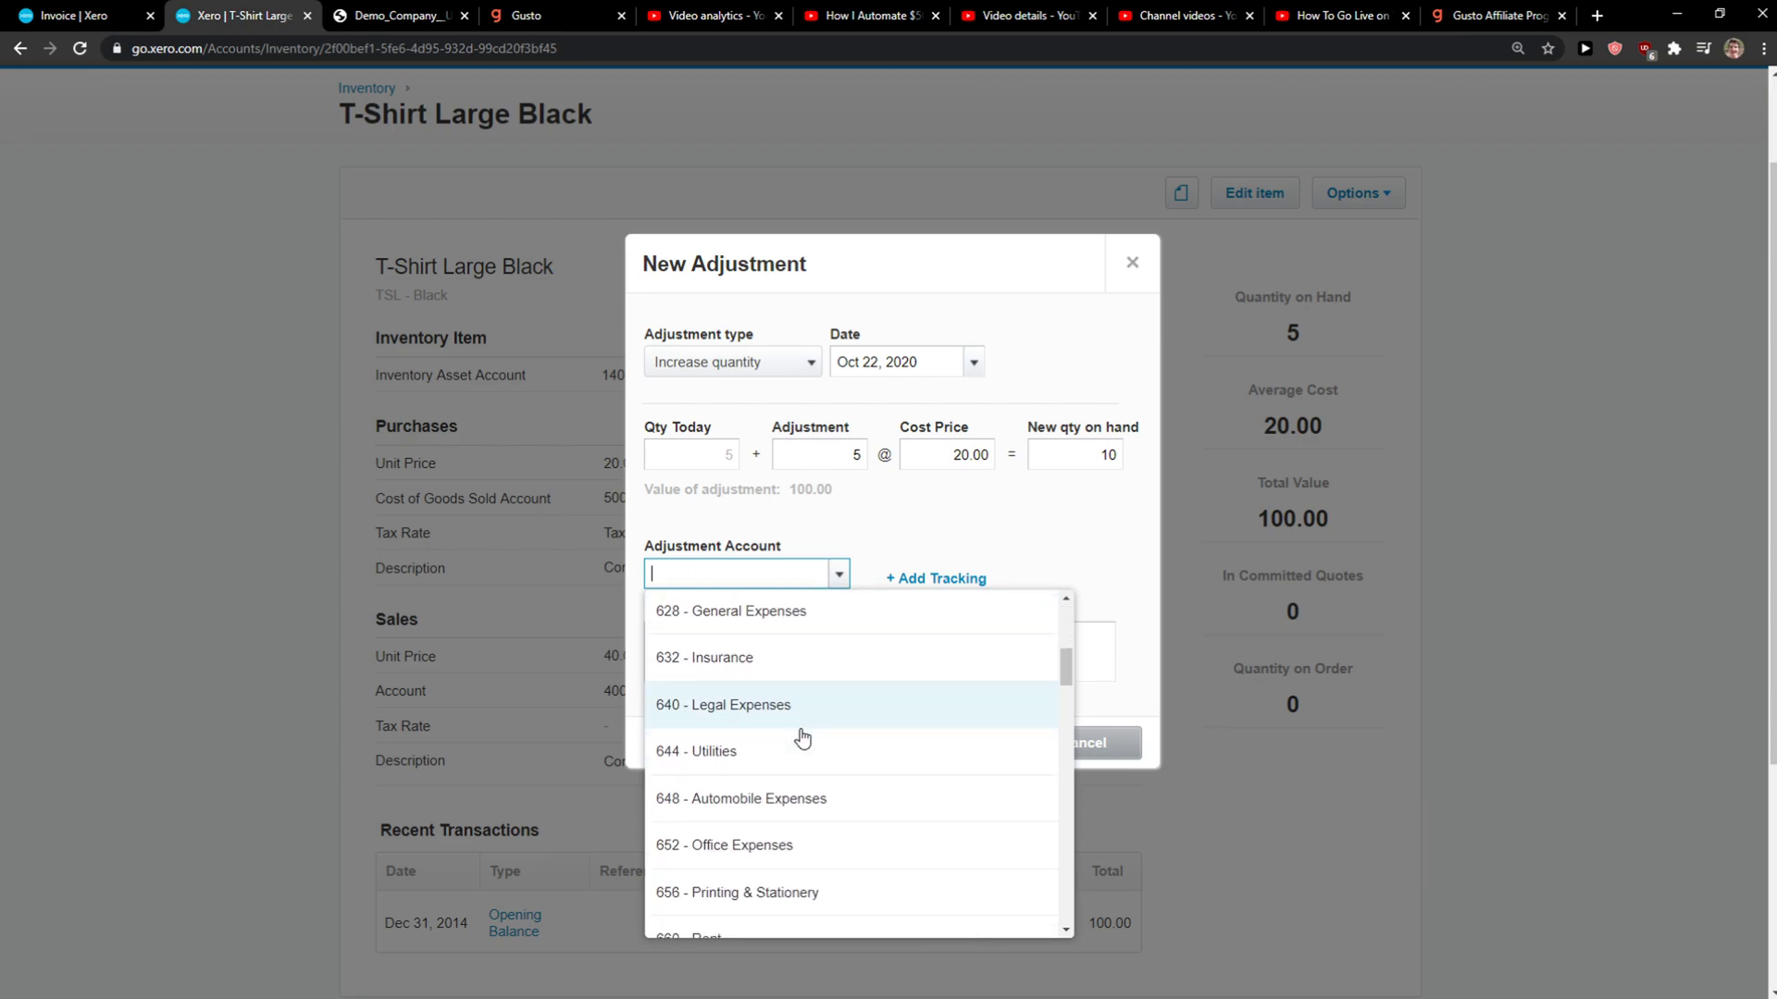
scroll(797, 734, down, 3)
scroll(797, 717, down, 3)
scroll(810, 708, down, 3)
scroll(810, 709, down, 2)
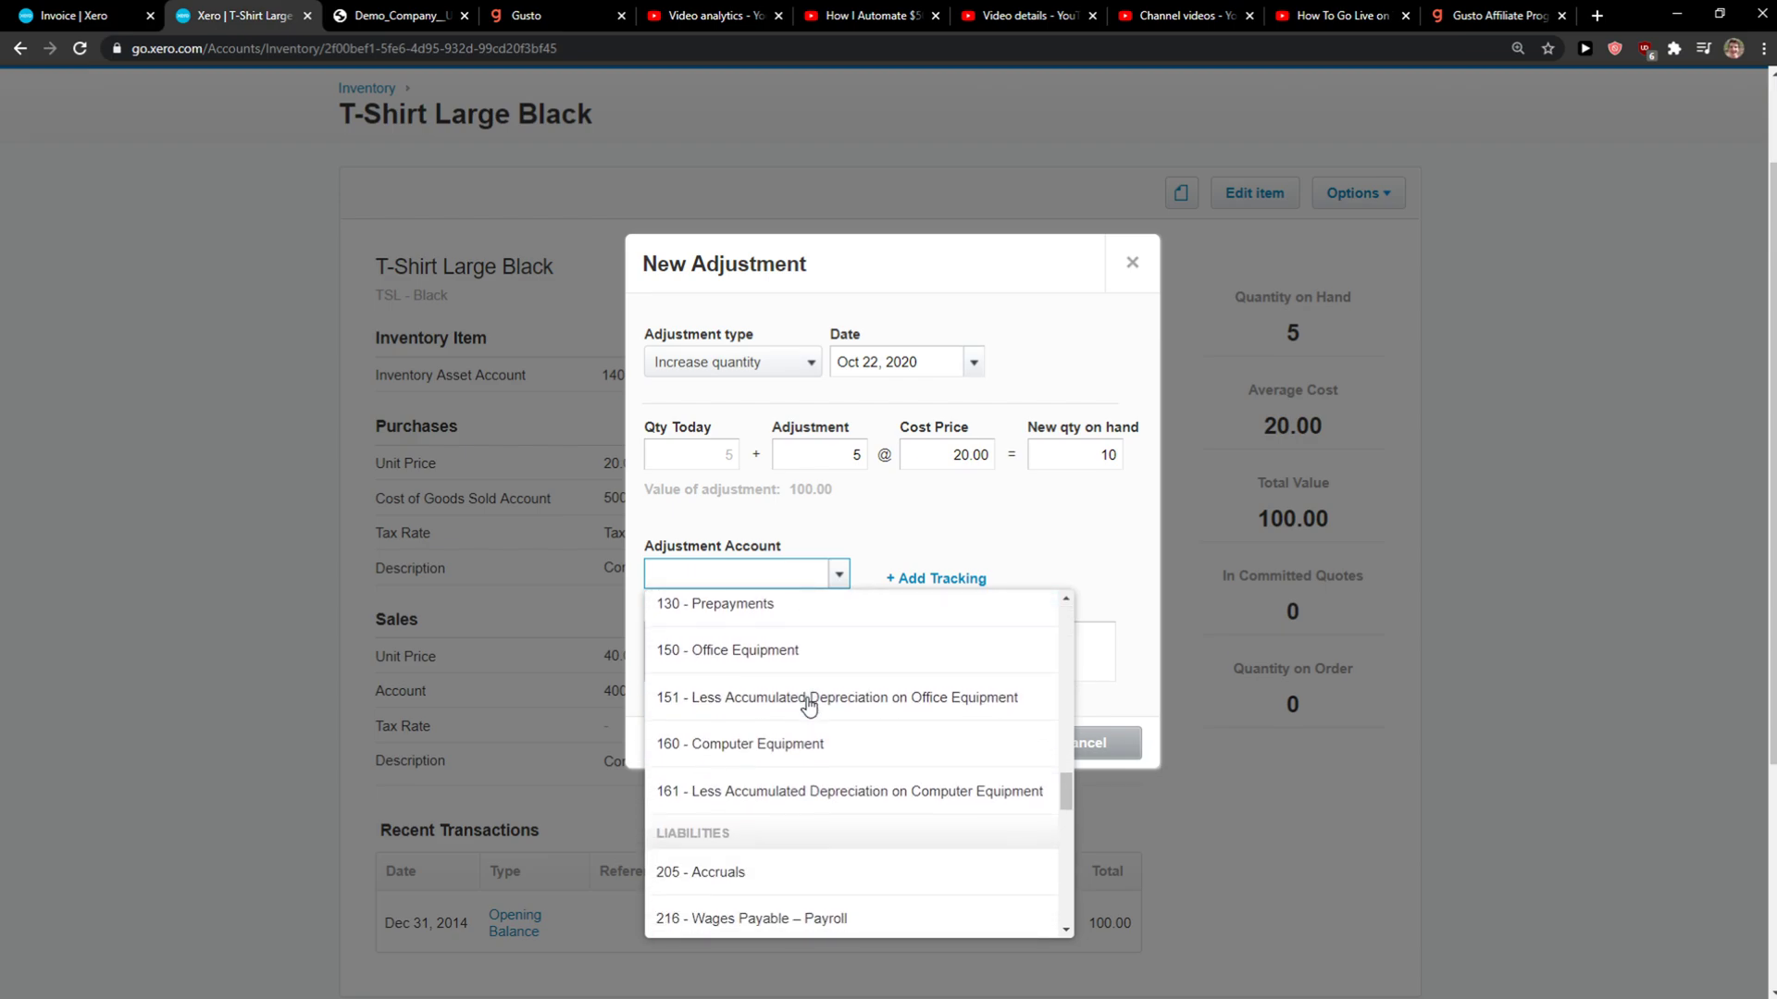
scroll(810, 687, up, 1)
scroll(812, 754, down, 1)
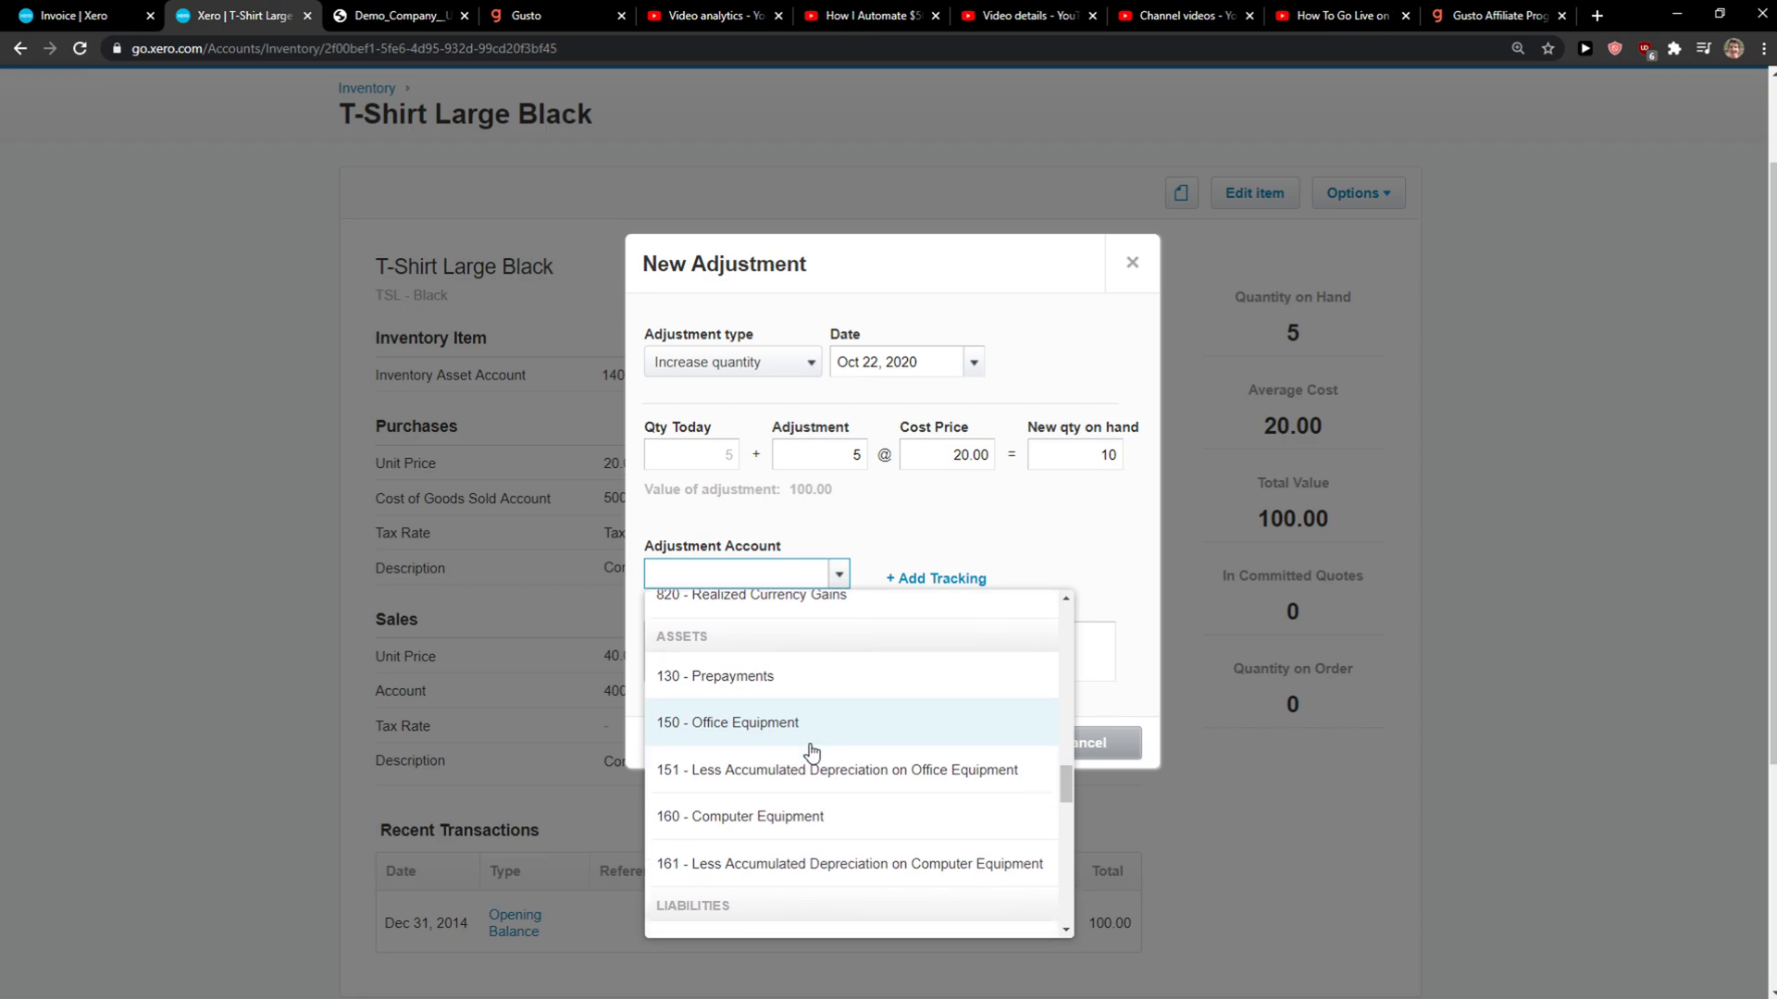
click(812, 747)
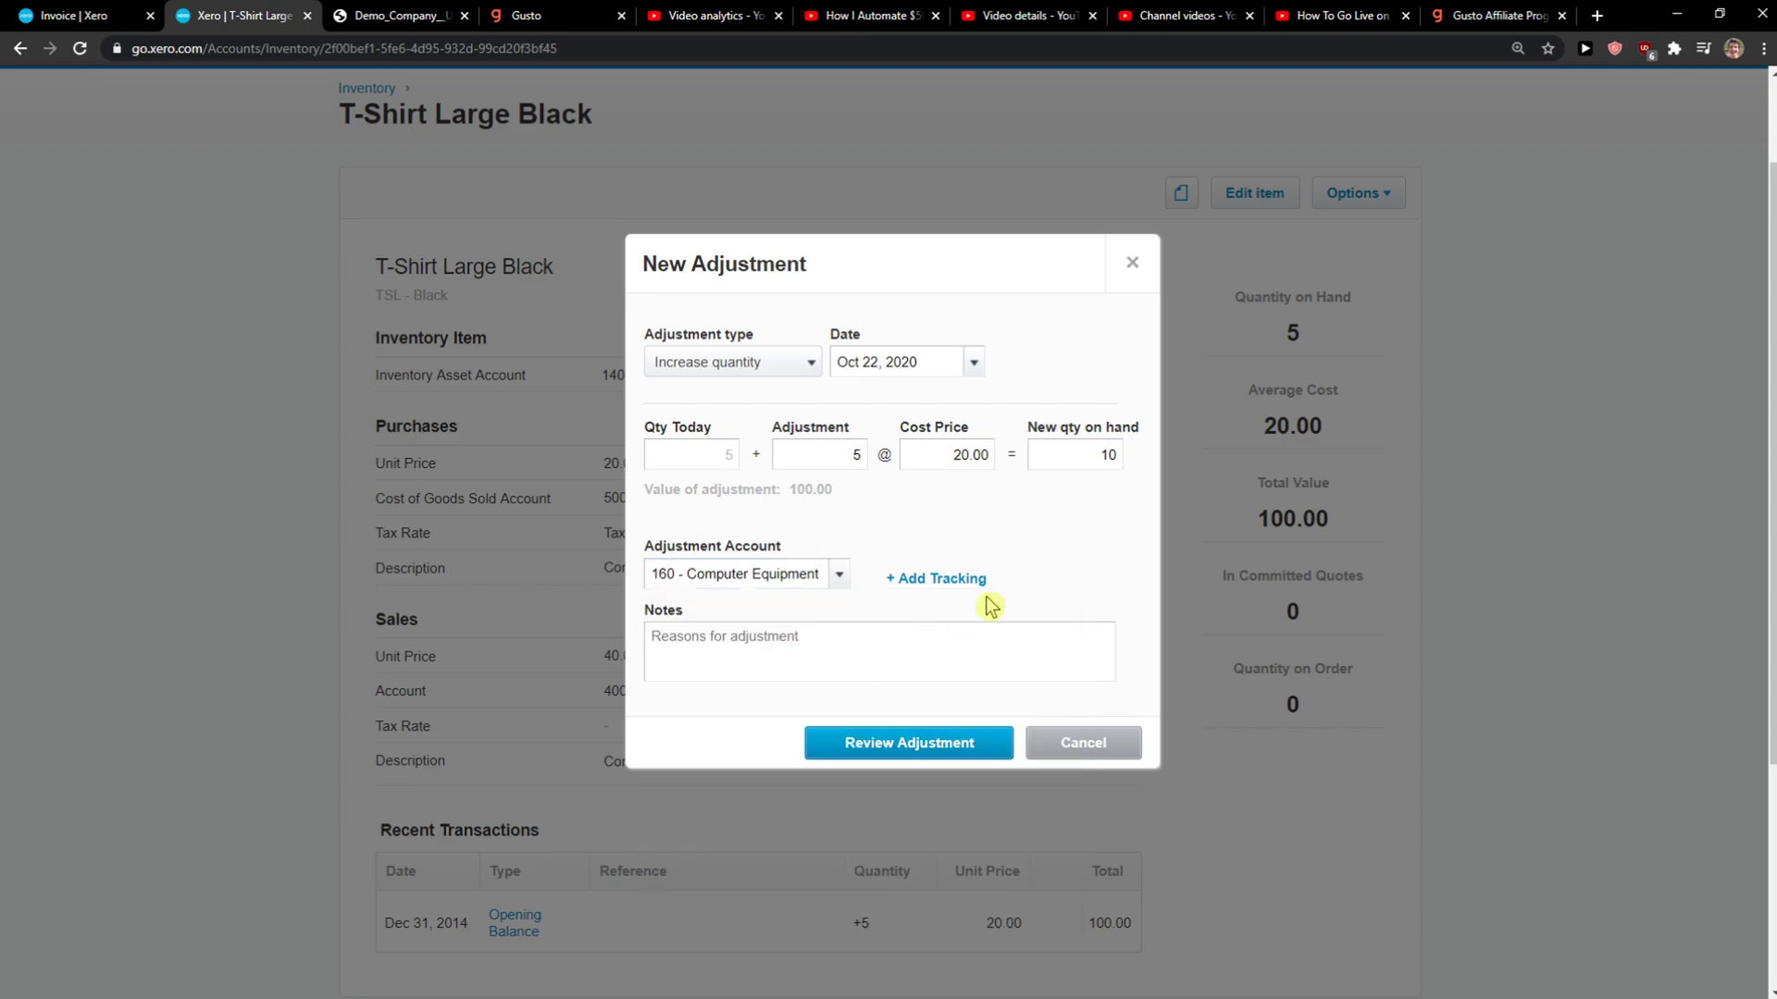
click(879, 749)
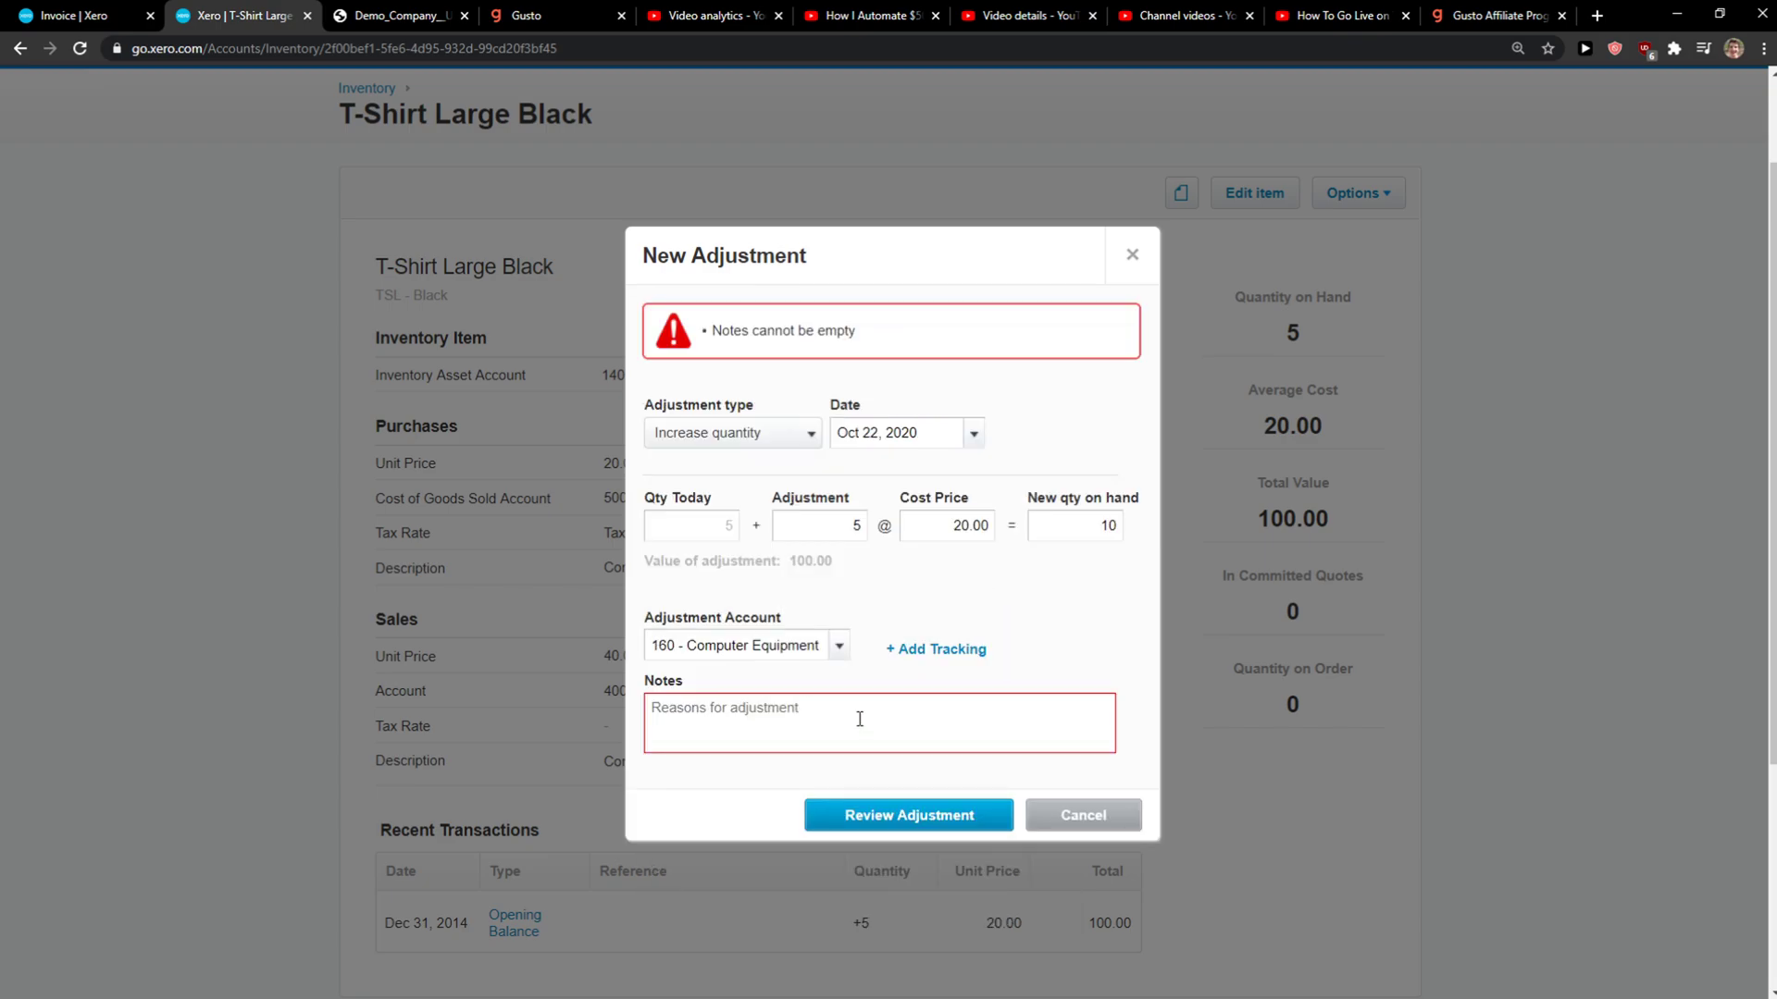
text(1)
Step: Review the 5-to-10 adjustment summary and post it
click(828, 820)
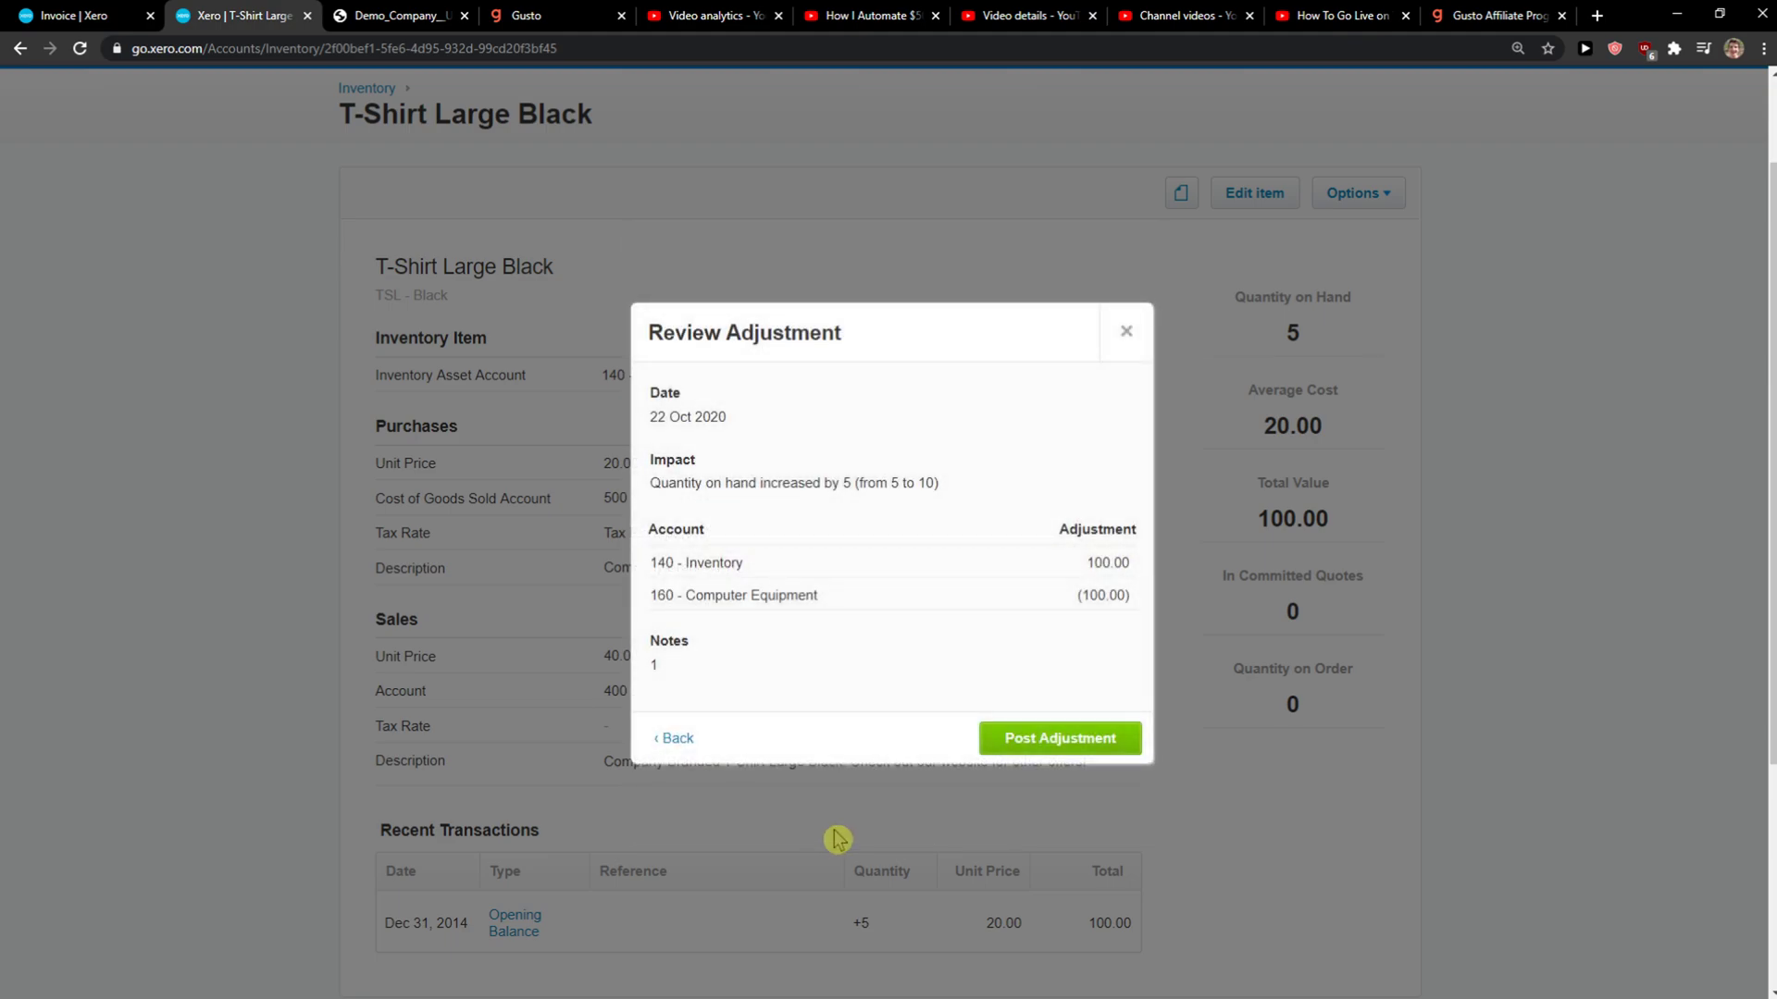
click(1022, 747)
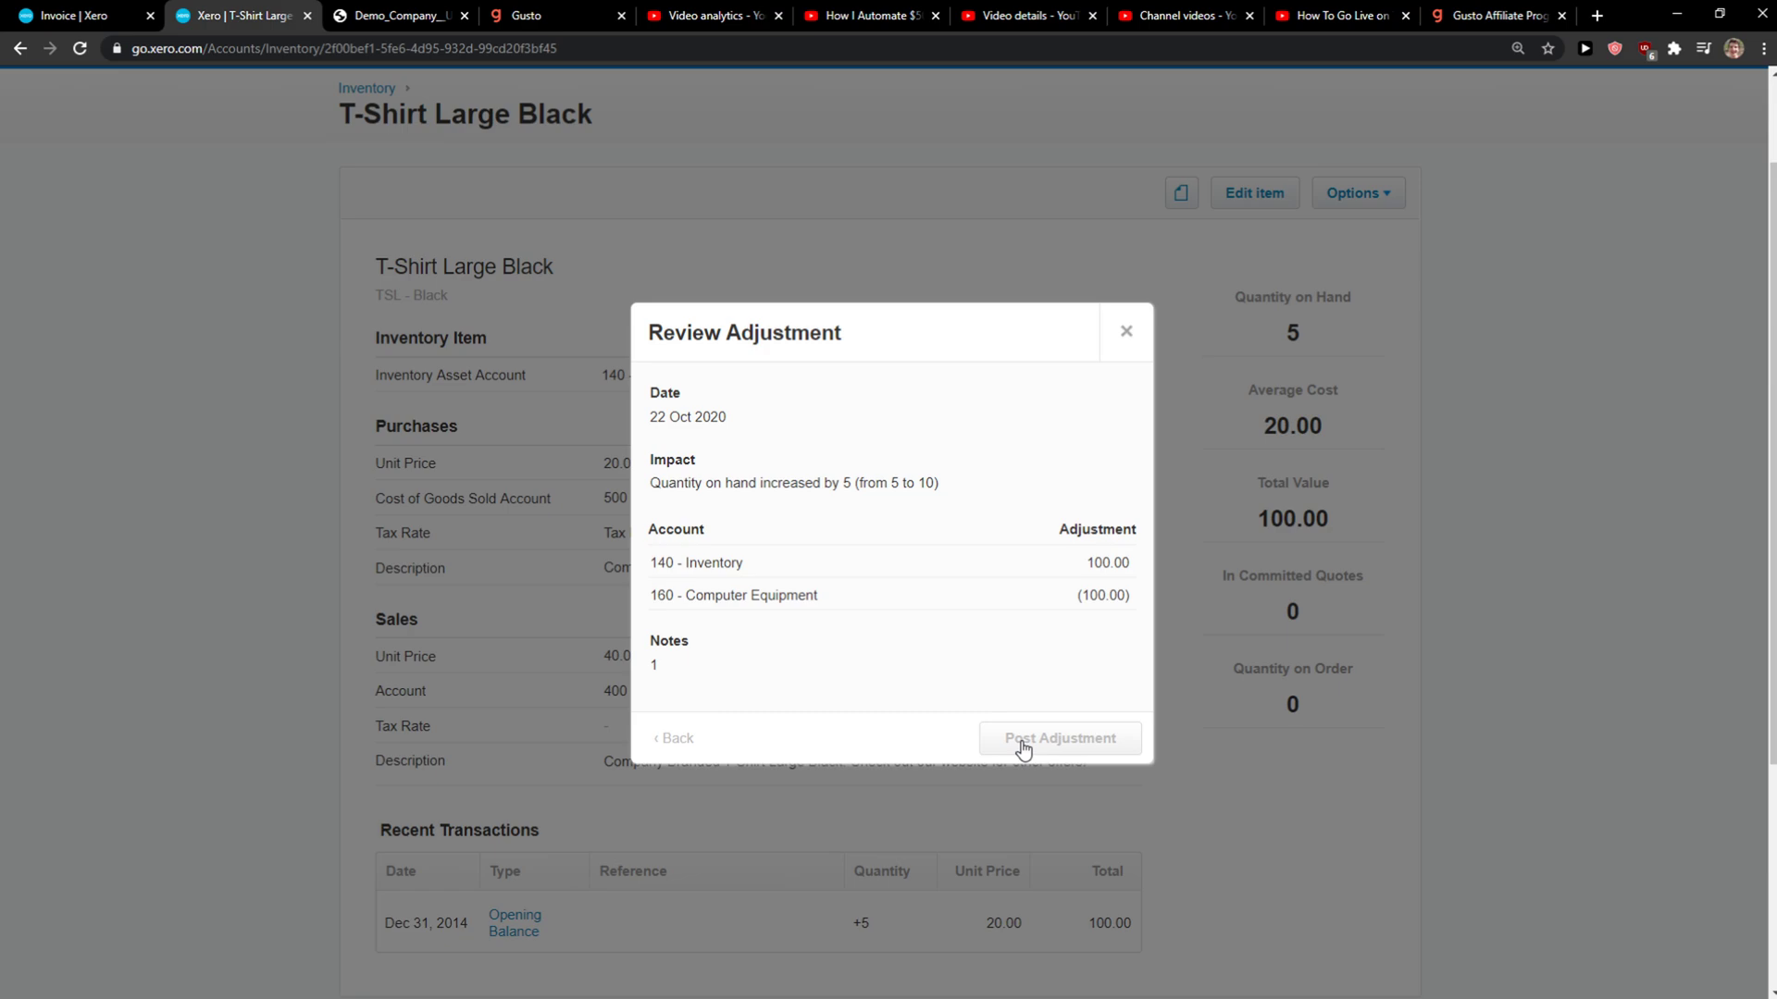